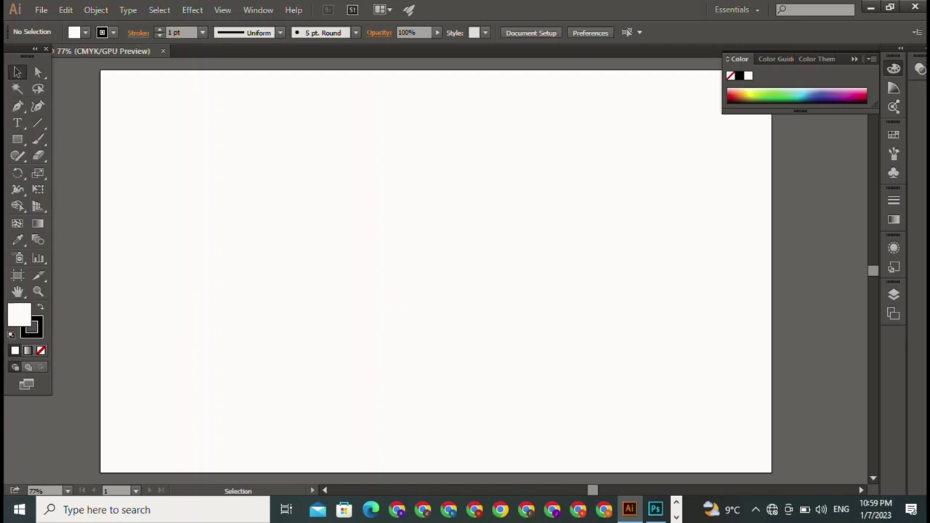
Type MR and enlarge it to about 104 pt.
left_click(17, 122)
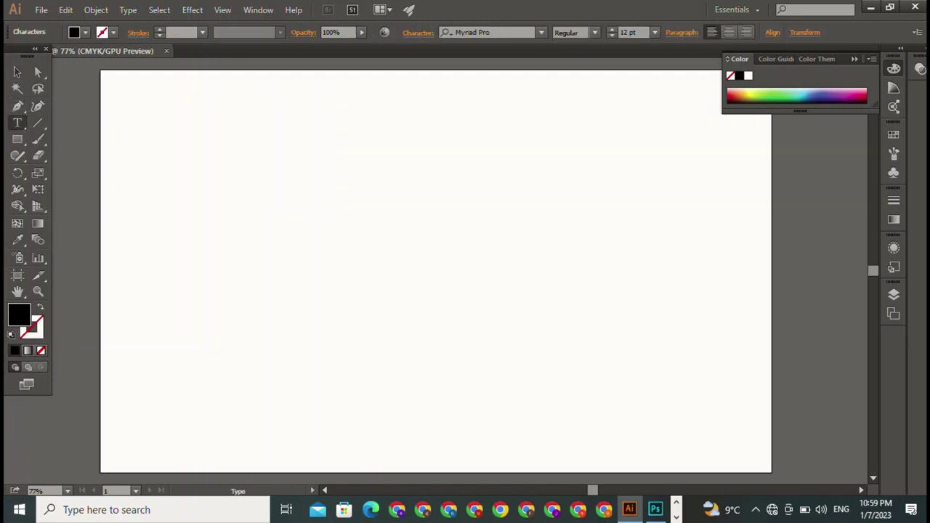
type("MR")
left_click(17, 71)
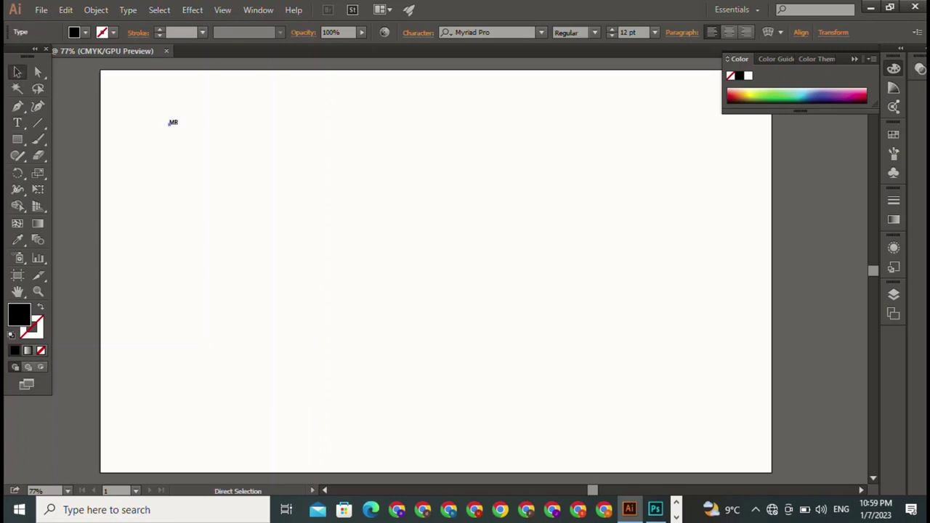
mouse_move(178, 125)
left_mouse_down()
mouse_move(262, 166)
mouse_move(255, 153)
left_mouse_up()
Set MR's font to Home Christmas Regular and move it to the artboard's right side.
left_click(494, 32)
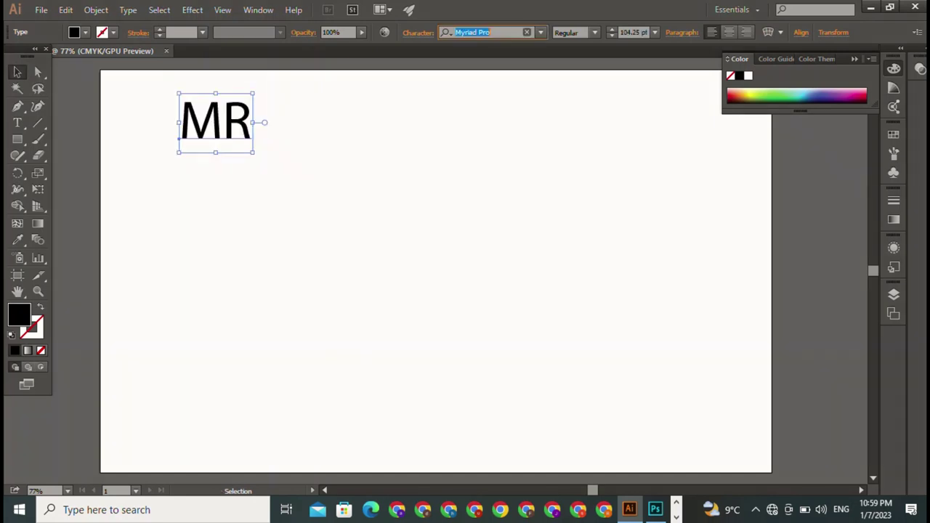
key("BackSpace")
type("h")
type("om")
key("Return")
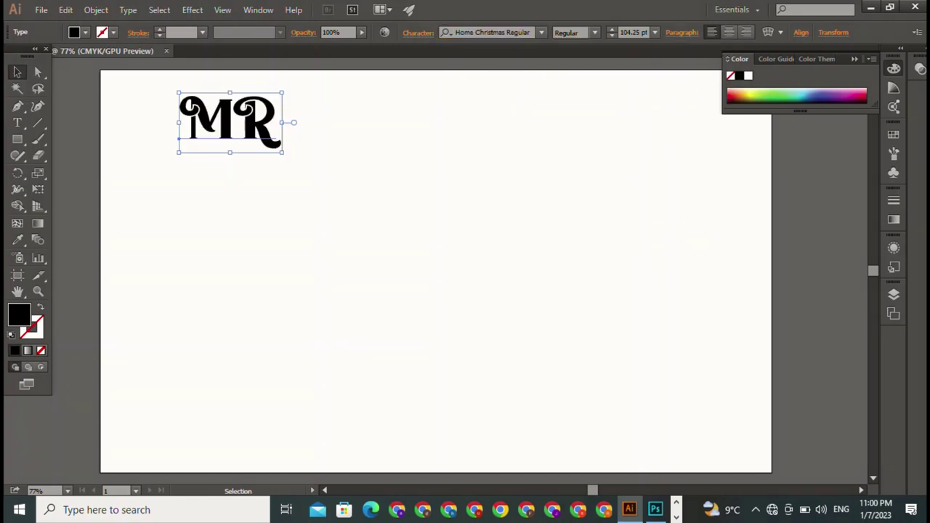
left_click_drag(182, 134, 656, 227)
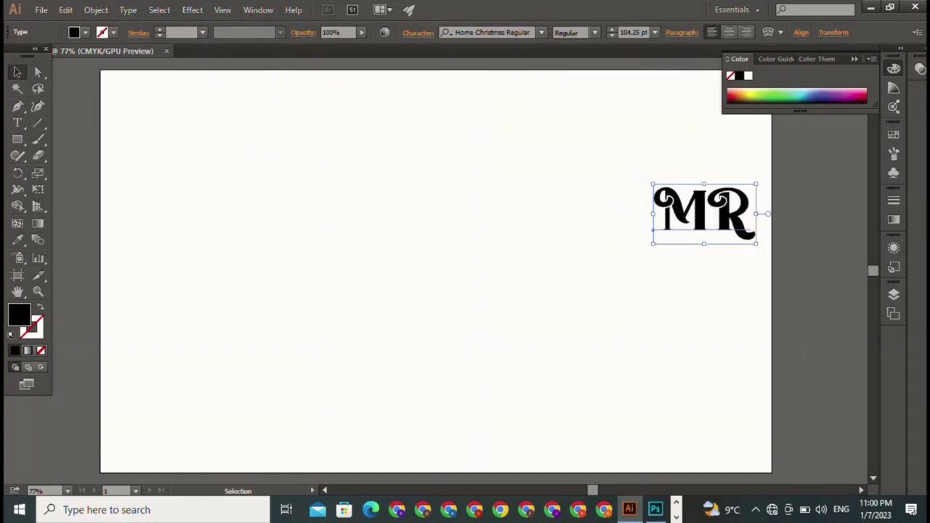
Type DAKU in the upper middle of the artboard and enlarge it.
key("t")
key("ctrl+shift+a")
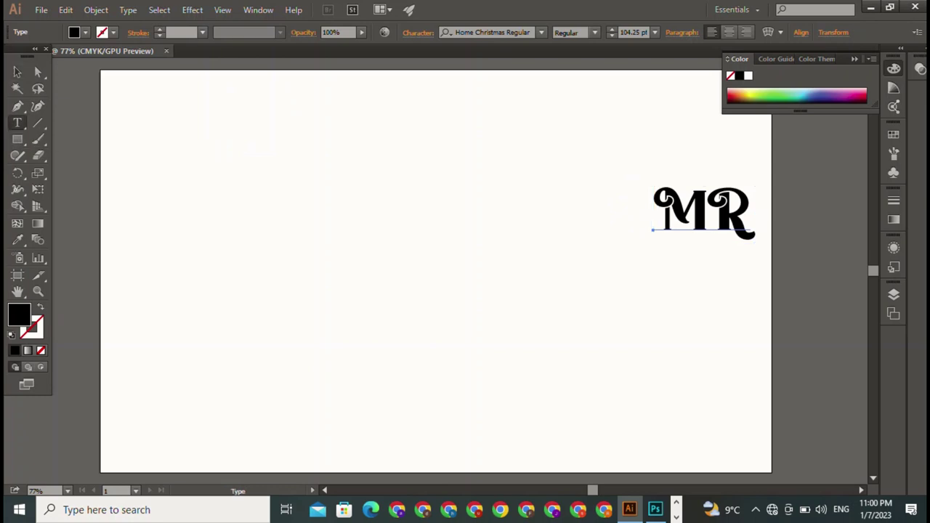
left_click(296, 160)
type("DA")
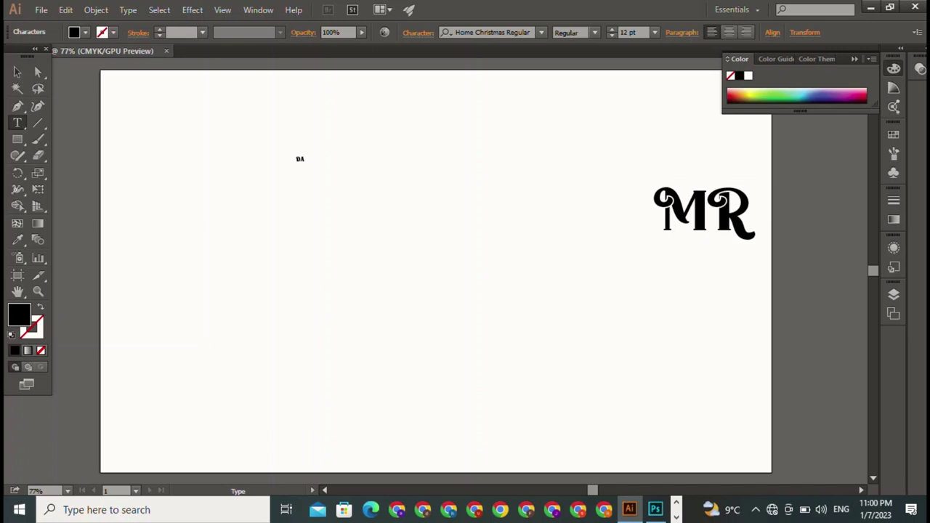
type("KU")
key("Escape")
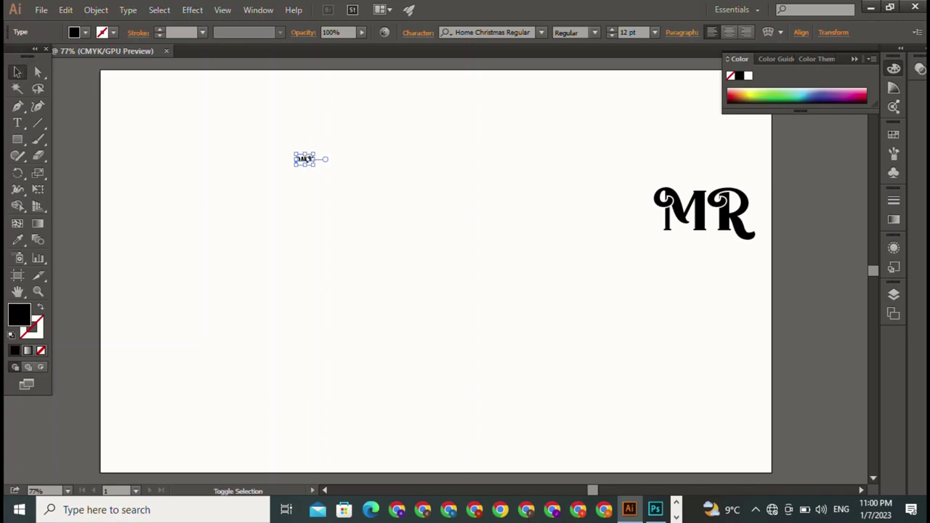
left_click_drag(314, 166, 573, 298)
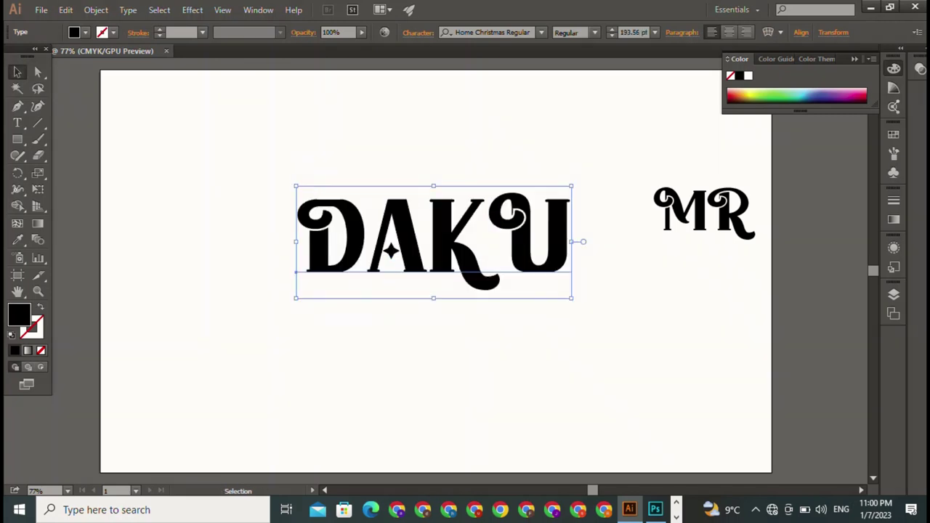
left_click_drag(433, 240, 416, 200)
left_click(509, 363)
Centre DAKU and shrink MR to about 44 pt above DAKU's left end.
left_click(703, 213)
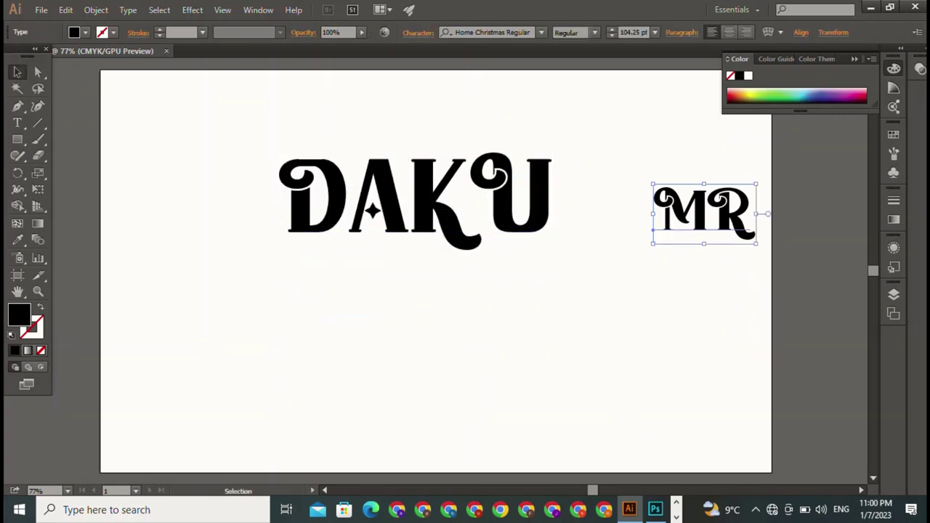
left_click_drag(414, 196, 506, 259)
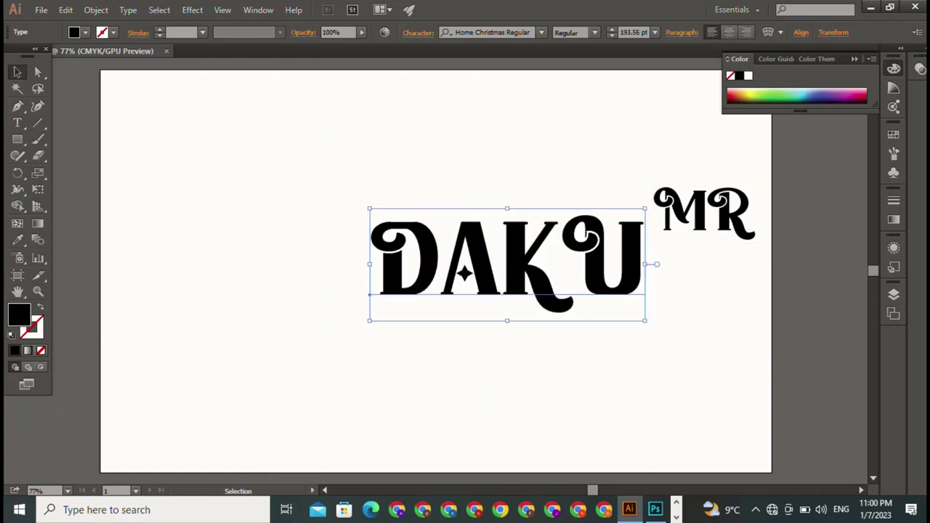
left_click_drag(704, 212, 330, 178)
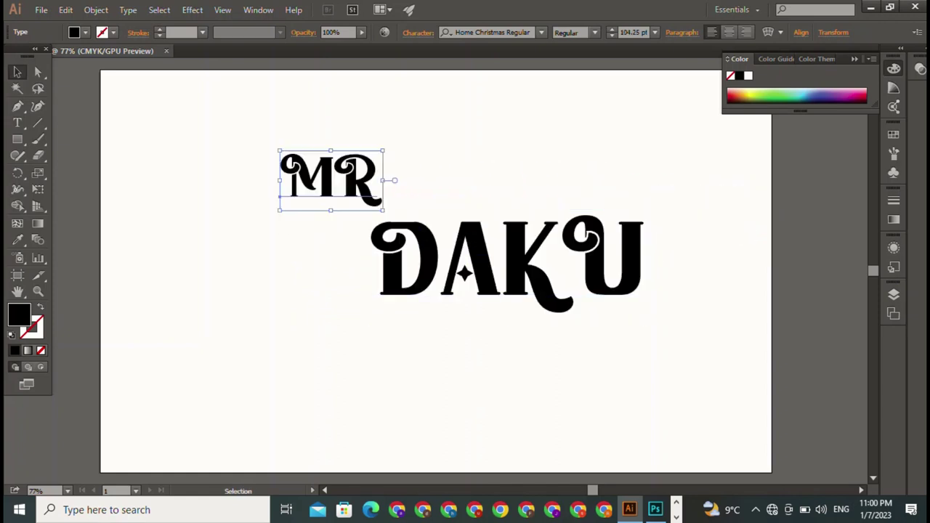
mouse_move(384, 152)
left_mouse_down()
mouse_move(325, 185)
mouse_move(318, 204)
mouse_move(331, 209)
left_mouse_up()
key("ctrl+shift+a")
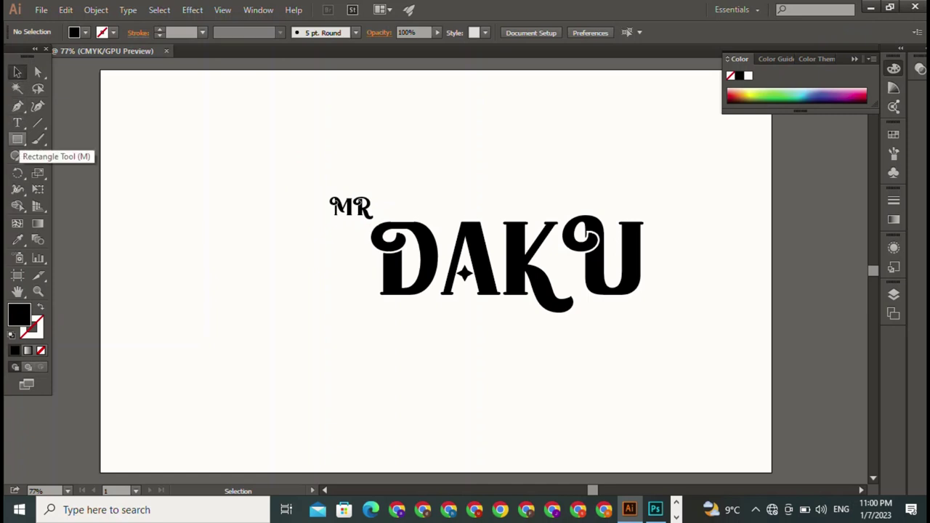
Draw a five-pointed star at the artboard's top-left with no fill.
left_click(18, 138)
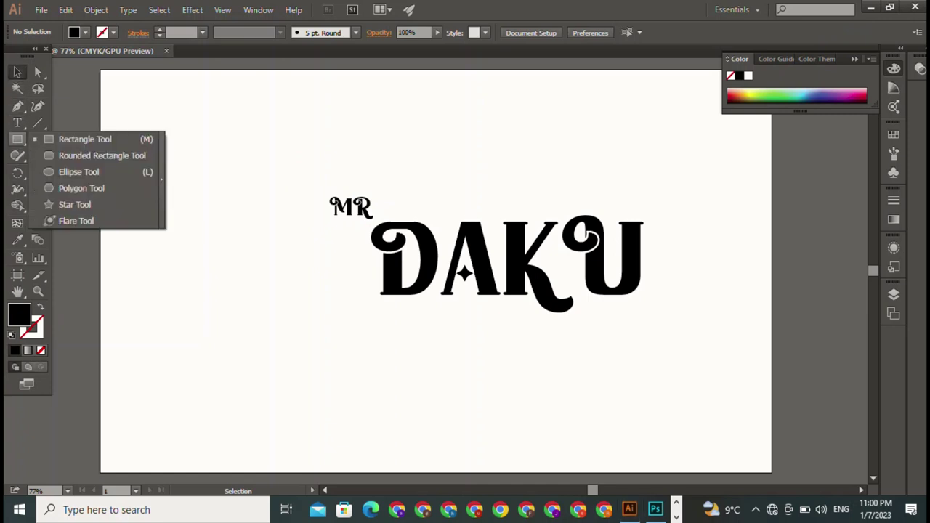
left_click(74, 205)
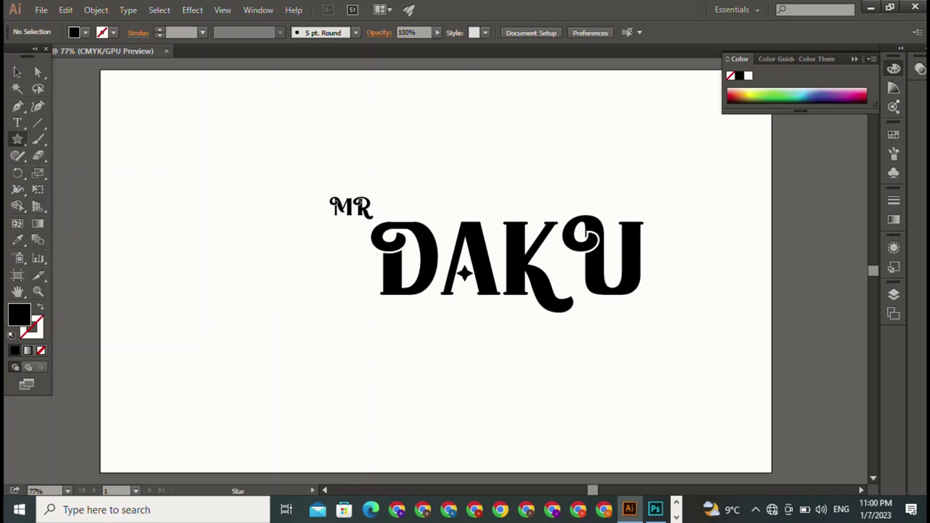
left_click_drag(168, 116, 168, 75)
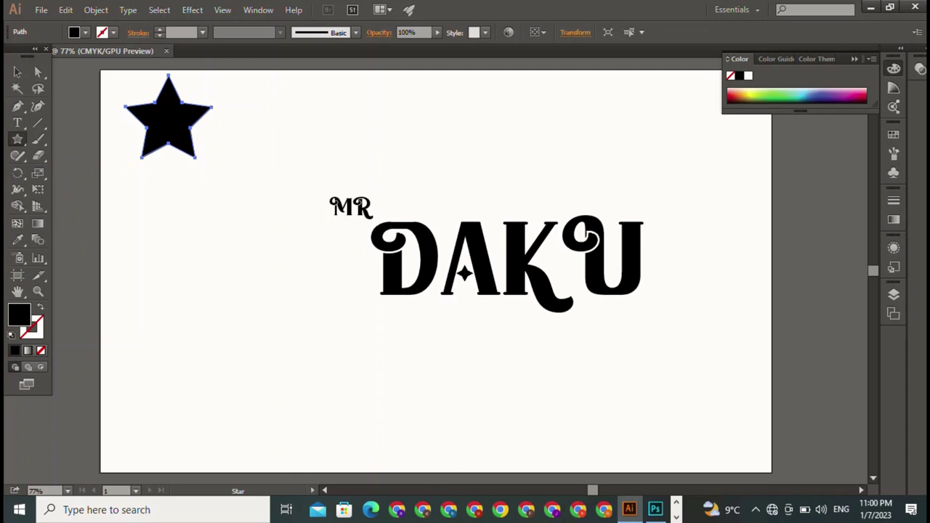
left_click(113, 32)
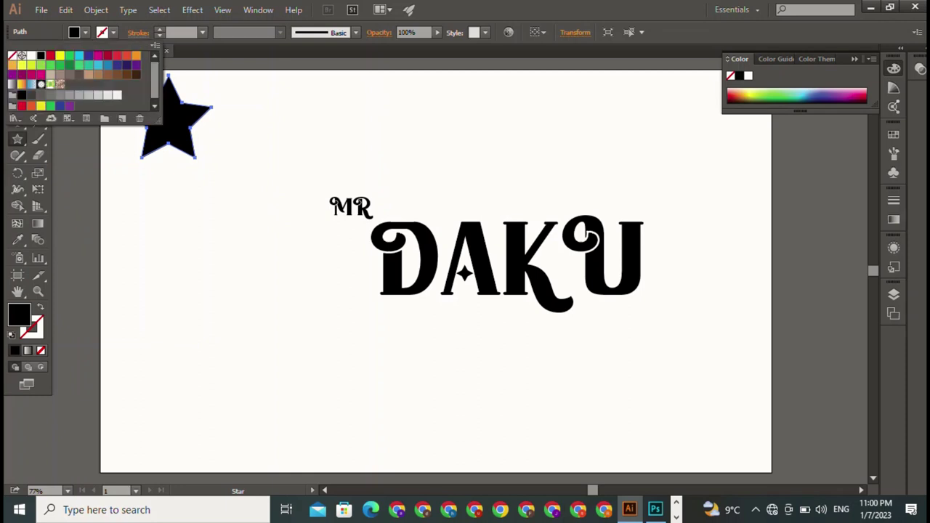
left_click(12, 55)
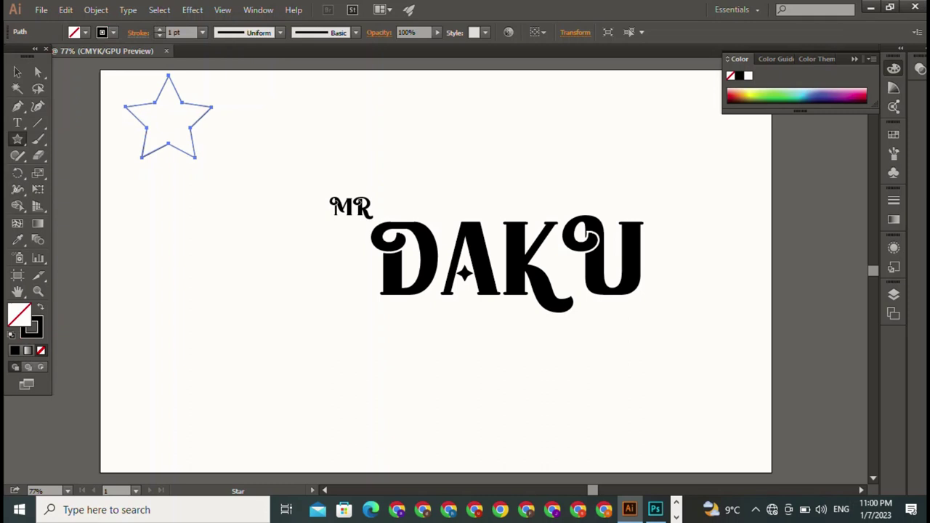
Give the star outline a one-sided tapered width profile and a 4 pt weight.
left_click(159, 29)
left_click(280, 32)
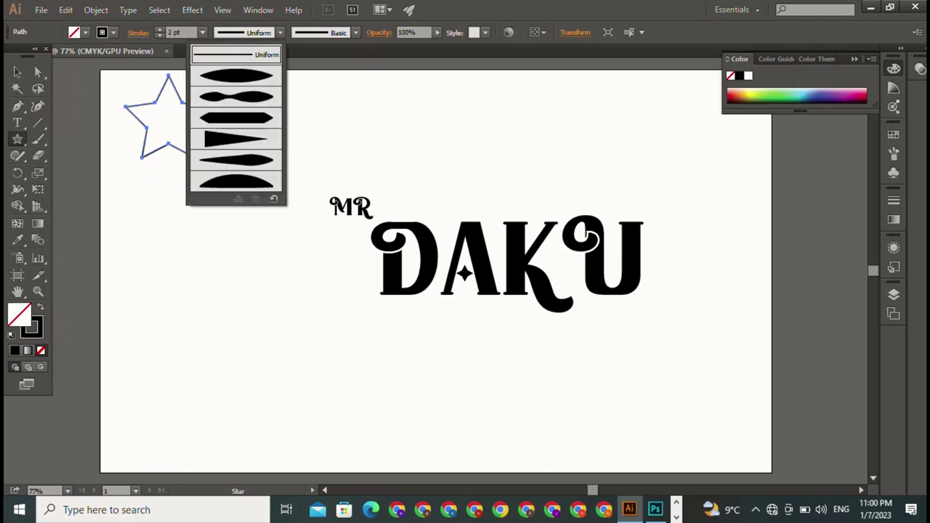
left_click(236, 97)
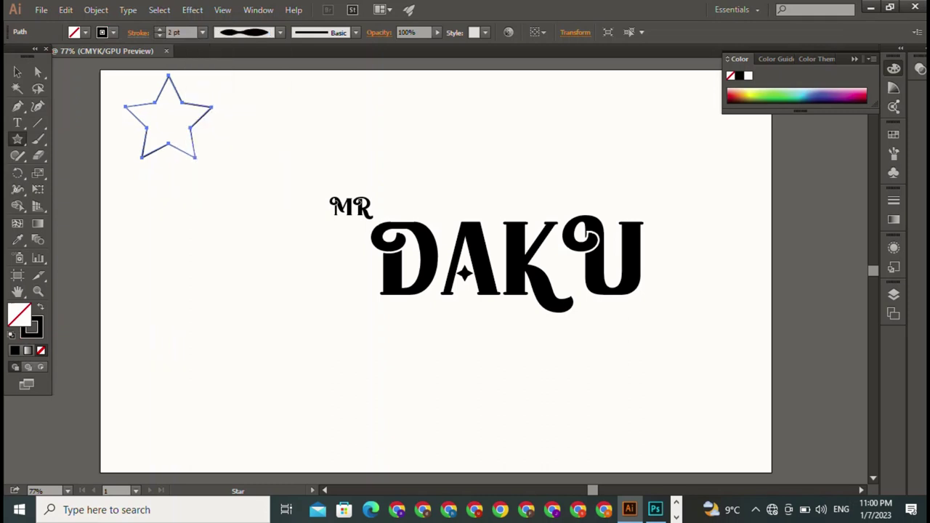
left_click(279, 32)
left_click(240, 146)
left_click(160, 29)
left_click(159, 29)
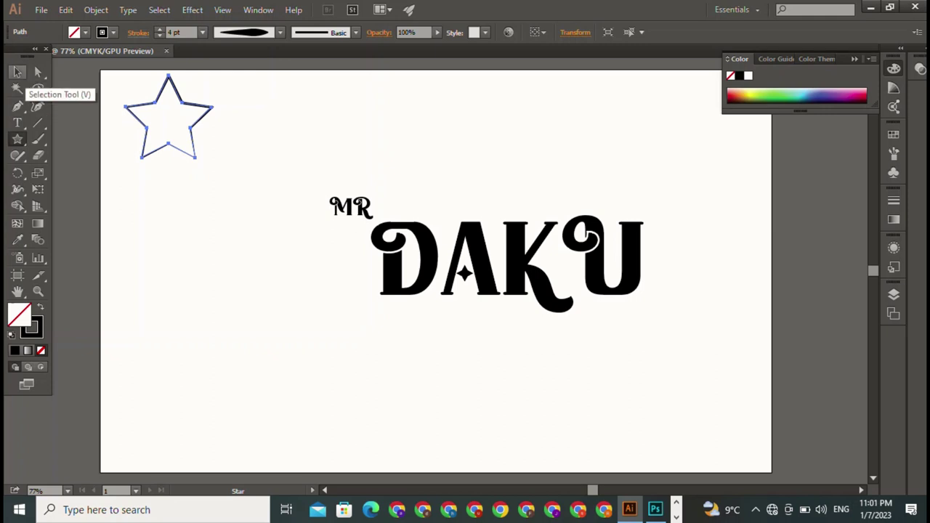
left_click(17, 71)
key("ctrl+shift+a")
Move the star over the MR text and shrink it around MR.
left_click_drag(169, 116, 352, 195)
left_click(350, 191)
key("ctrl+shift+a")
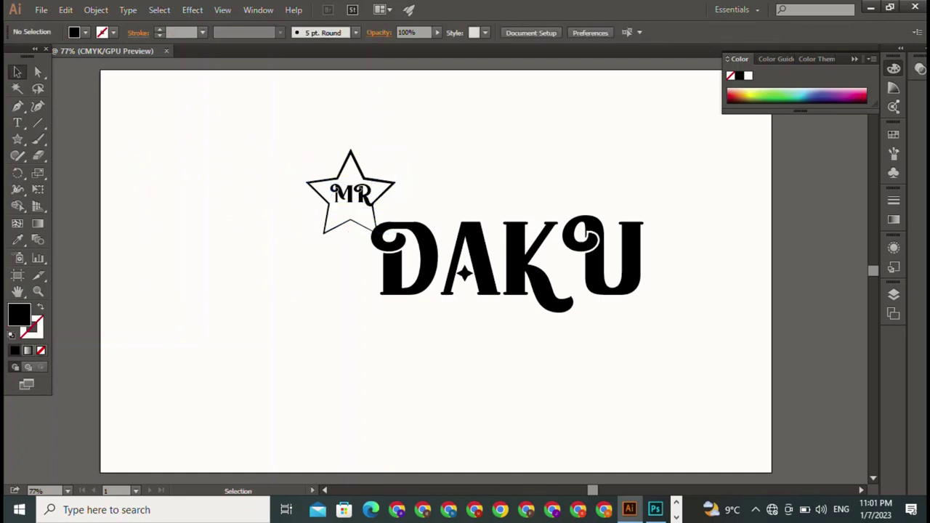
left_click(373, 222)
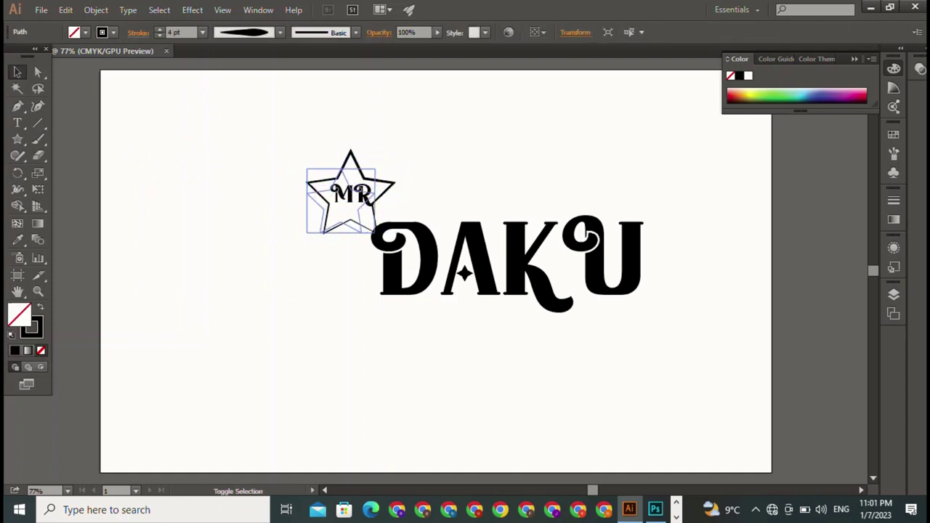
left_click_drag(375, 168, 341, 208)
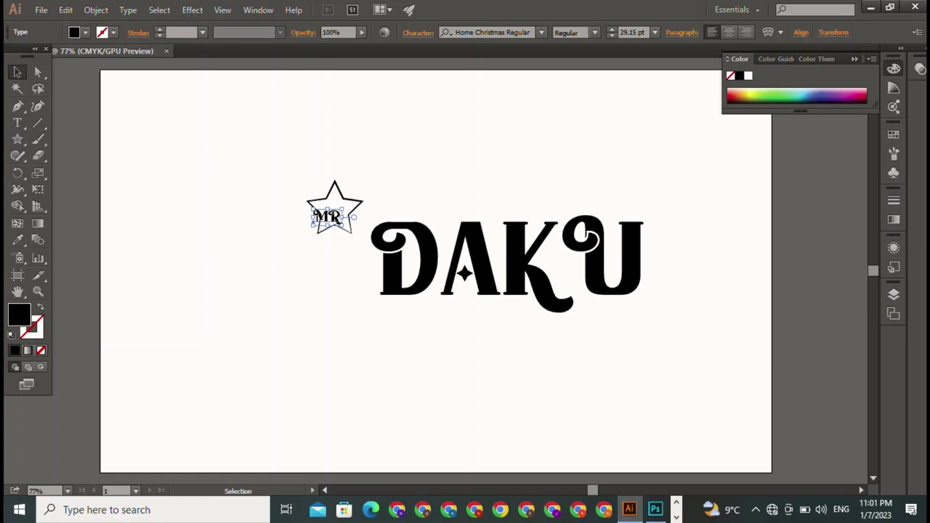
left_click_drag(327, 215, 335, 208)
left_click(240, 334)
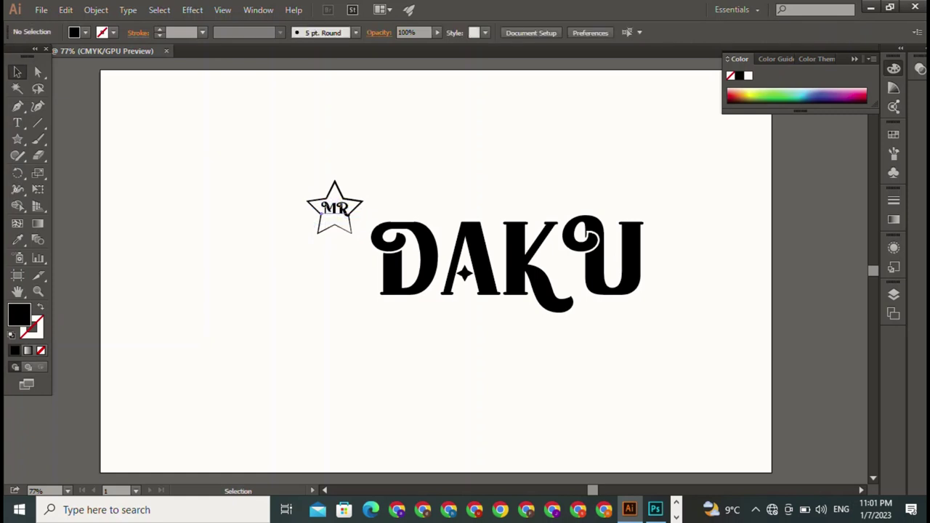
Enlarge the star slightly around the MR text.
left_click(334, 208)
left_click(240, 334)
left_click(334, 183)
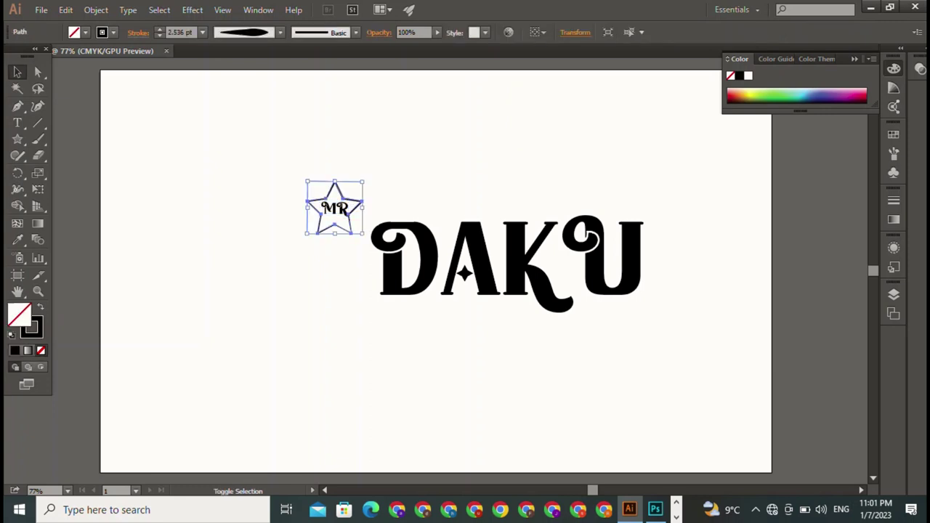
left_click_drag(363, 181, 367, 177)
key("ctrl+shift+a")
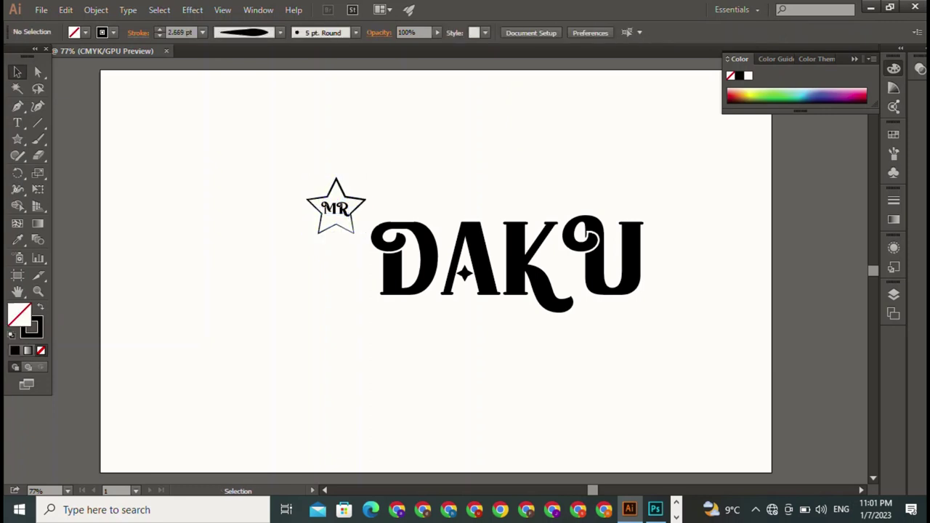
Nudge the MR text up and down until it sits centred inside the star.
left_click_drag(334, 209, 334, 206)
key("ctrl+shift+a")
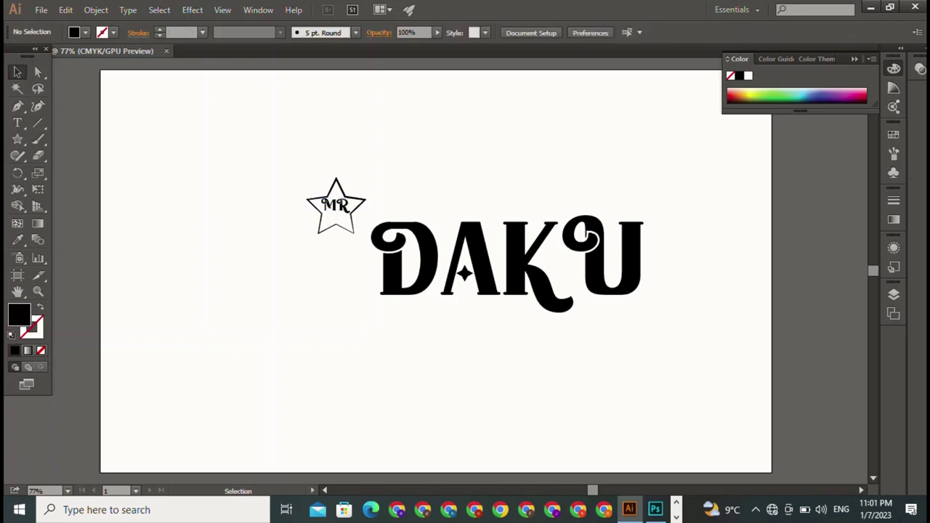
left_click_drag(334, 205, 335, 207)
key("ctrl+shift+a")
left_click(336, 207)
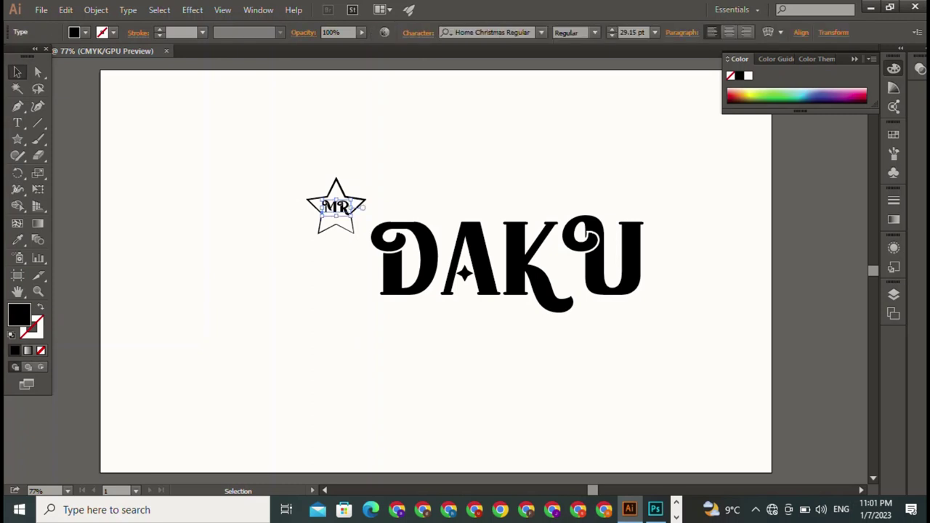
key("Up")
key("ctrl+shift+a")
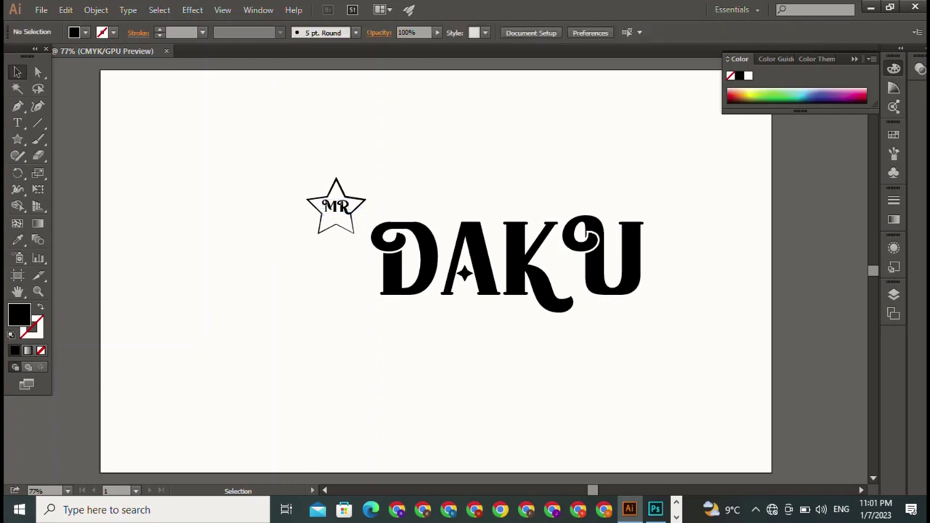
left_click(336, 207)
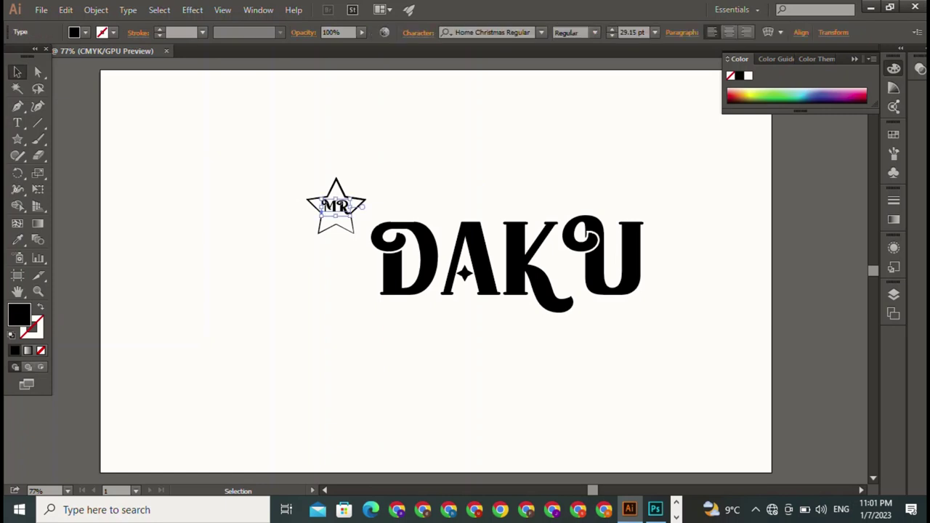
key("ctrl+shift+a")
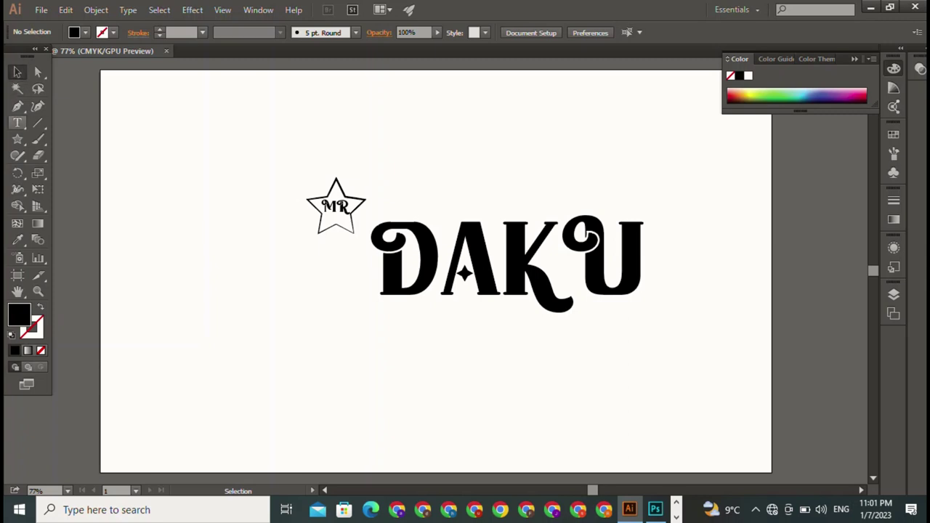
left_click_drag(245, 154, 334, 219)
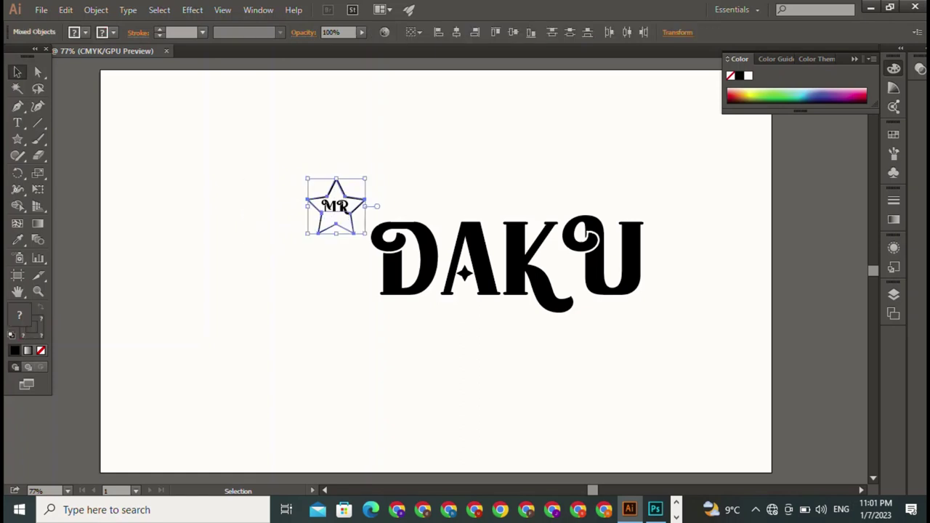
left_click(17, 205)
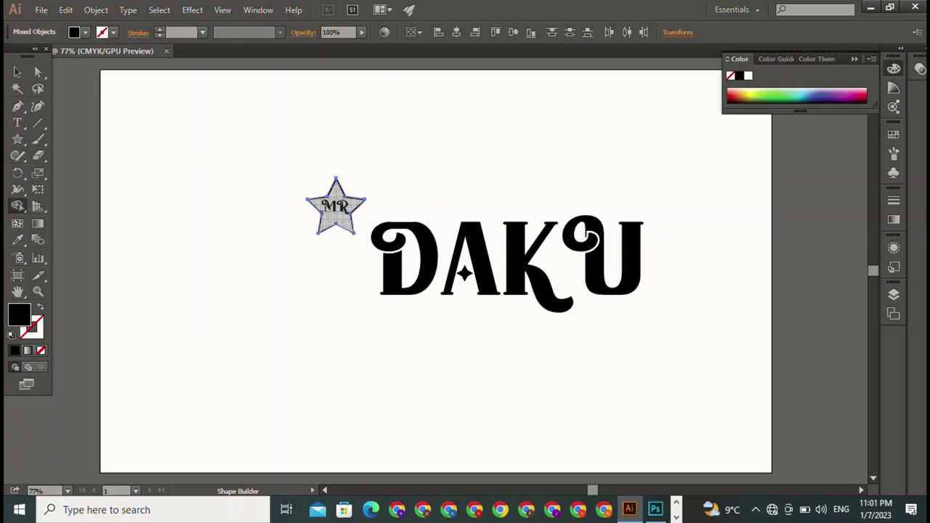
left_click(340, 221, "alt")
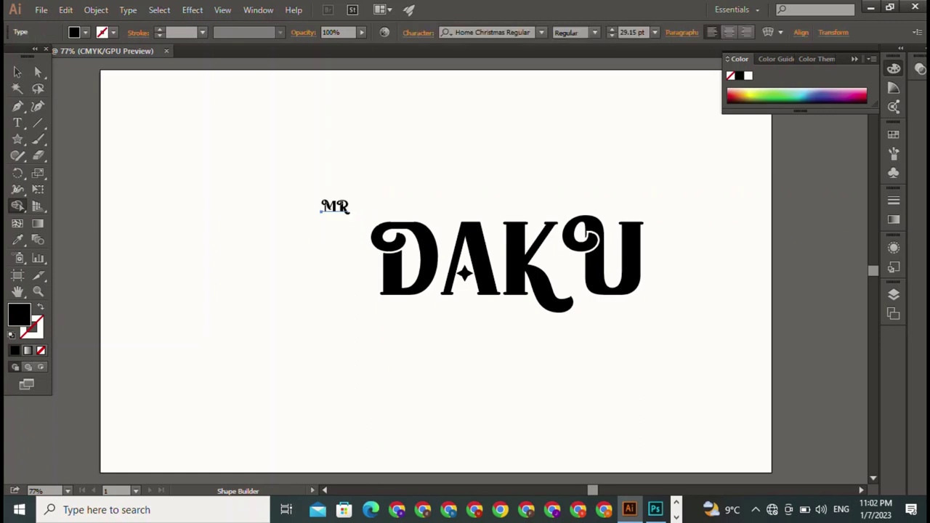
key("ctrl+z")
key("a")
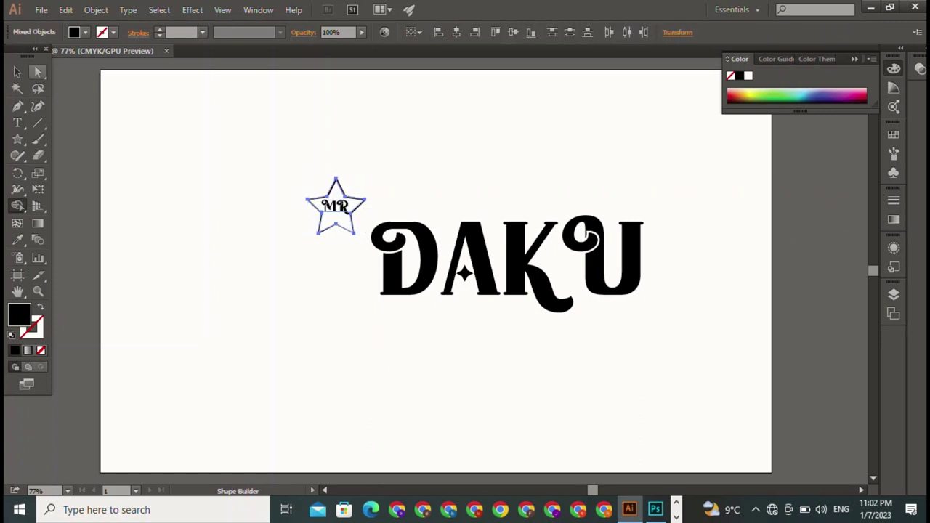
Shift the DAKU text slightly up and left, closer to the MR star badge.
key("v")
key("ctrl+shift+a")
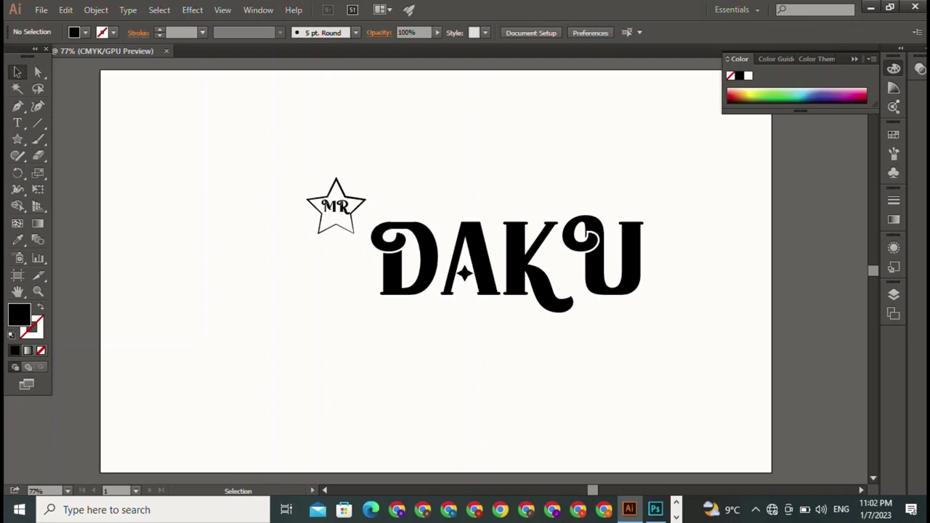
left_click(509, 262)
key("ctrl+shift+a")
double_click(439, 262)
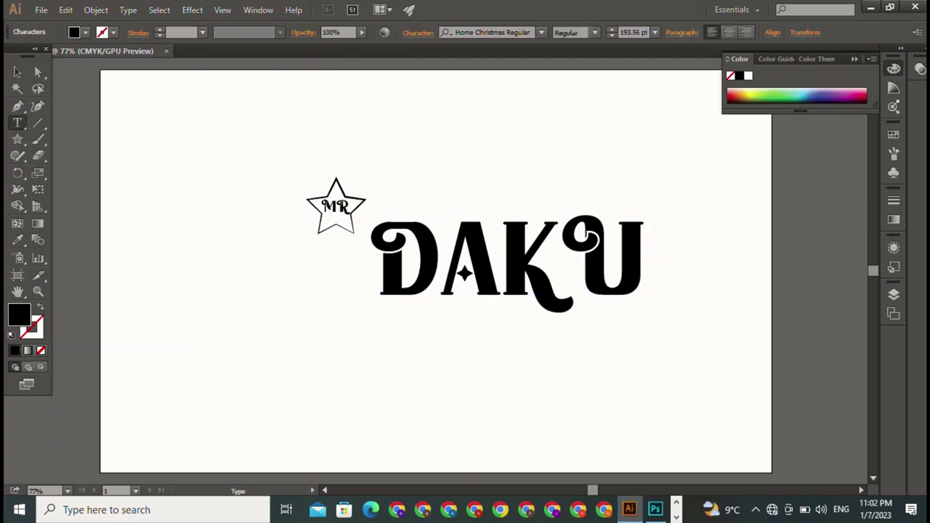
key("Escape")
key("v")
left_click_drag(439, 262, 423, 244)
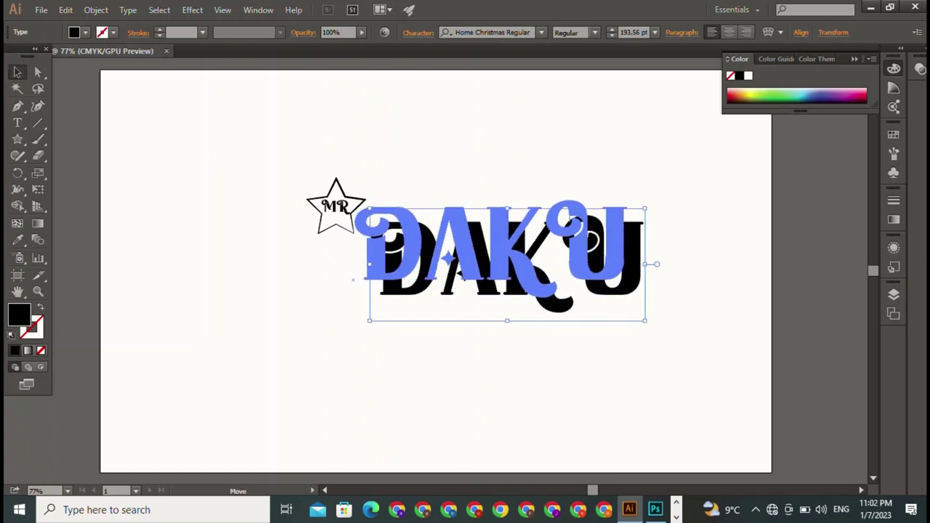
mouse_move(423, 247)
left_mouse_down()
mouse_move(394, 289)
mouse_move(431, 250)
left_mouse_up()
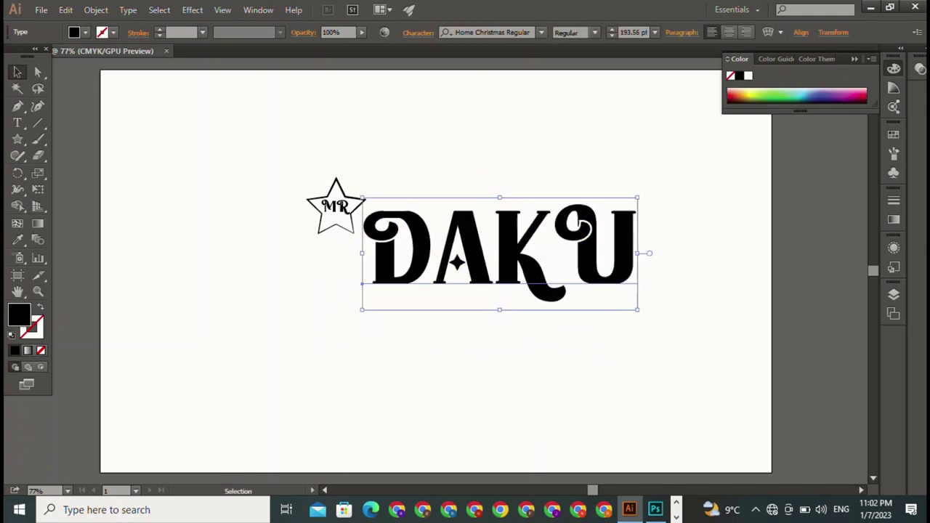
left_click_drag(354, 167, 333, 240)
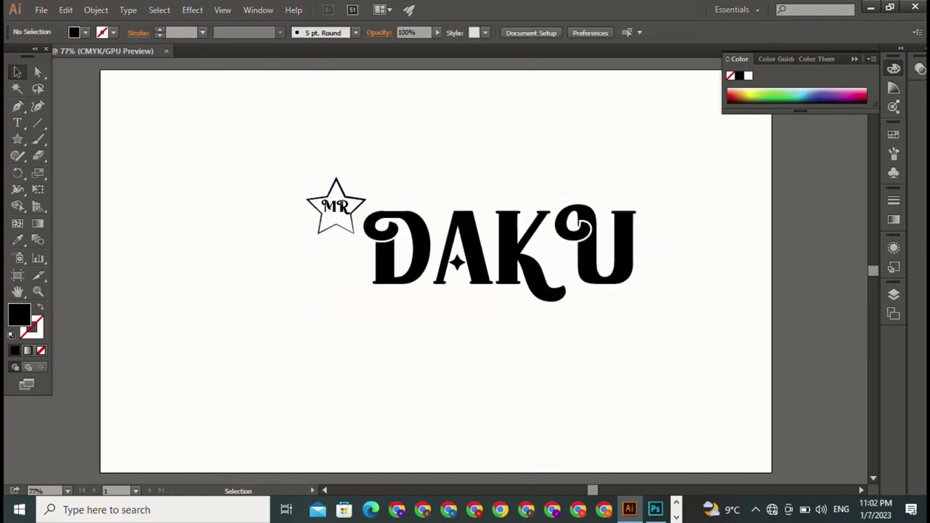
Shrink the star and MR together and move them up-right, just above DAKU's D.
left_click_drag(328, 146, 295, 217)
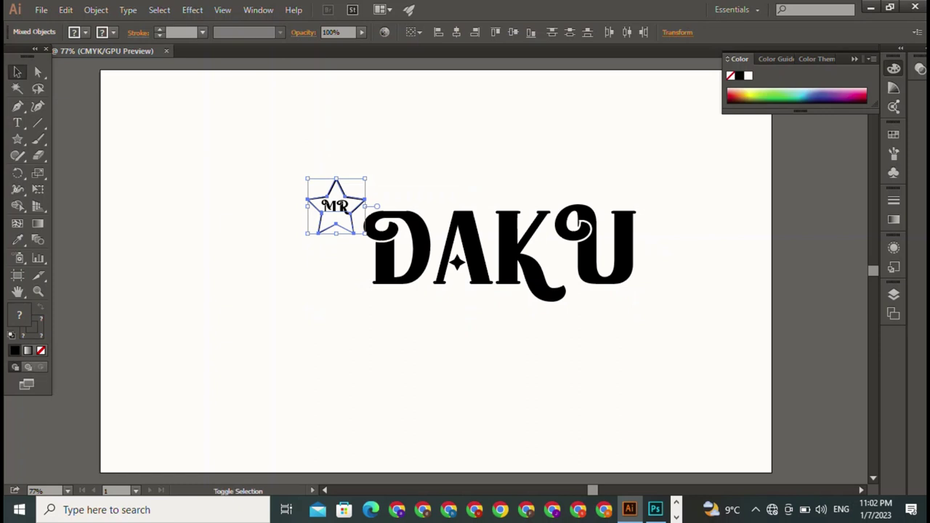
left_click_drag(366, 178, 348, 196)
left_click(327, 221)
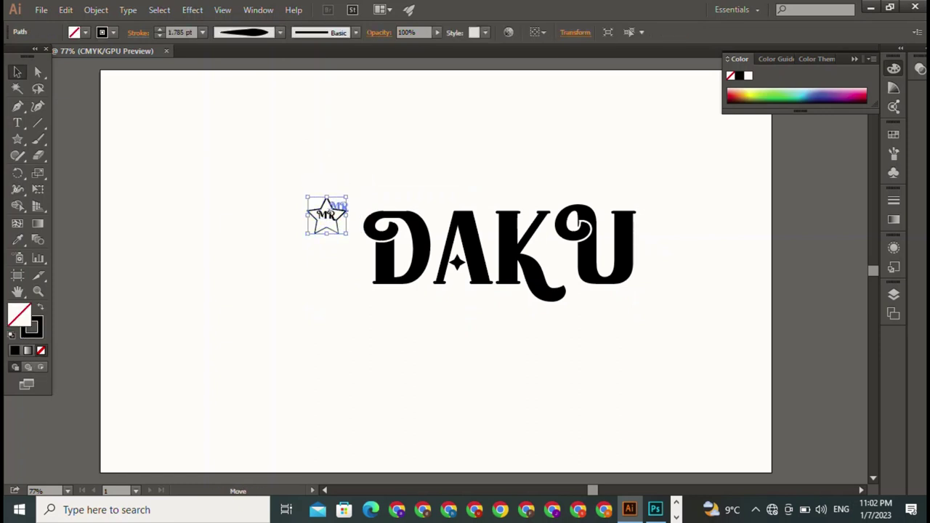
left_click(328, 214)
key("v")
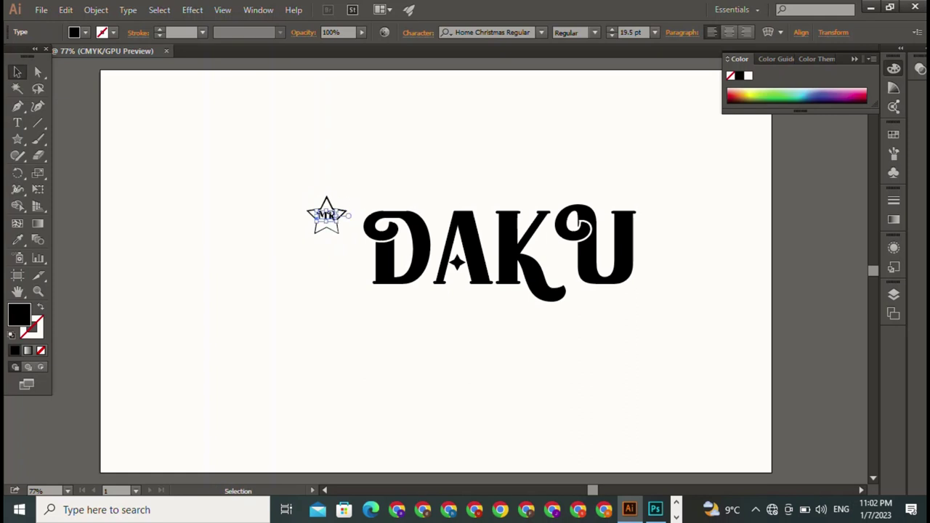
left_click_drag(346, 178, 305, 260)
left_click_drag(326, 216, 343, 198)
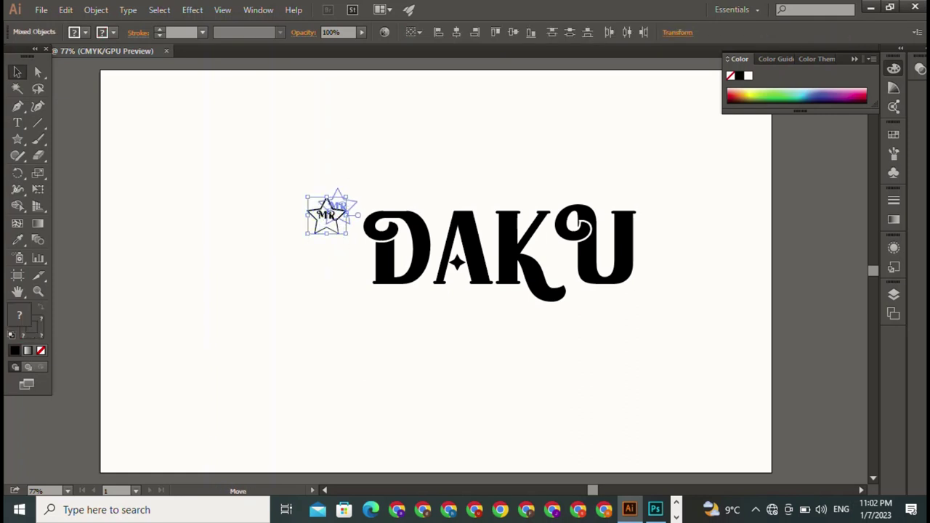
key("ctrl+shift+a")
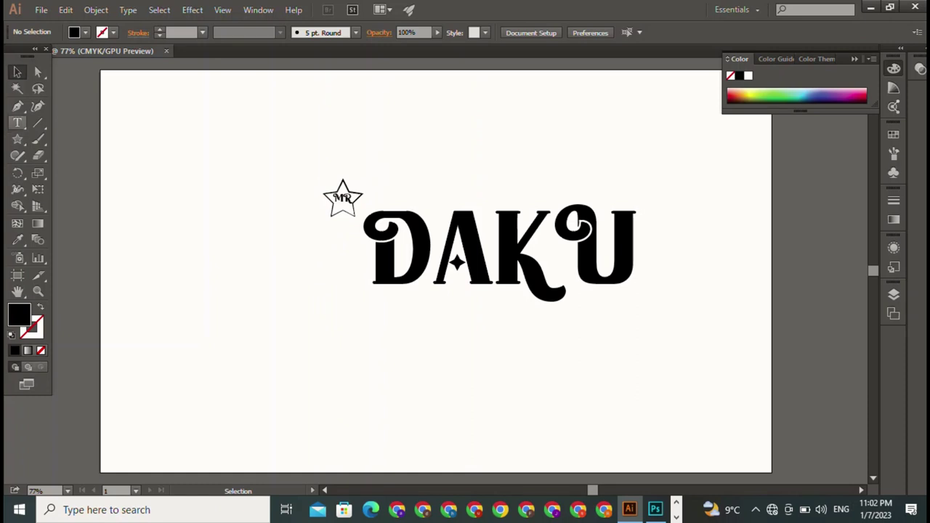
key("p")
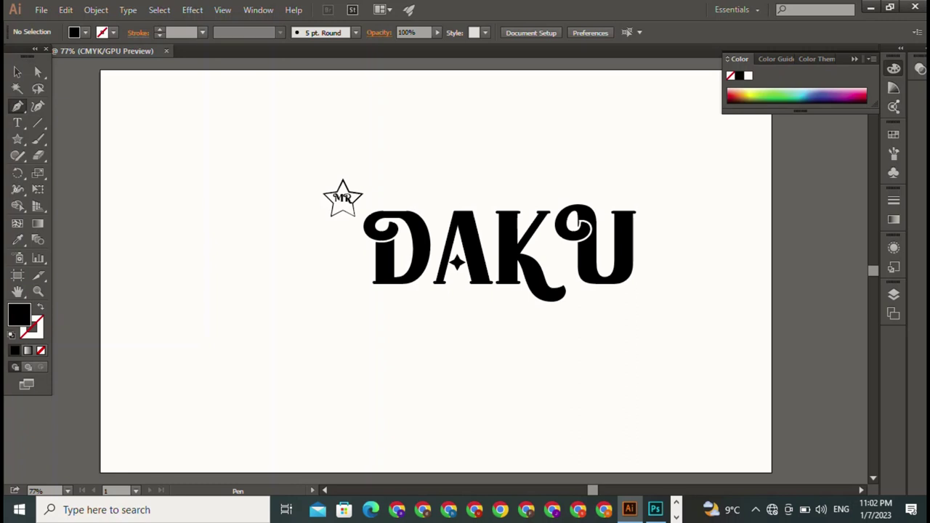
Draw a horizontal line under DAKU spanning the word's full width.
left_click(369, 307)
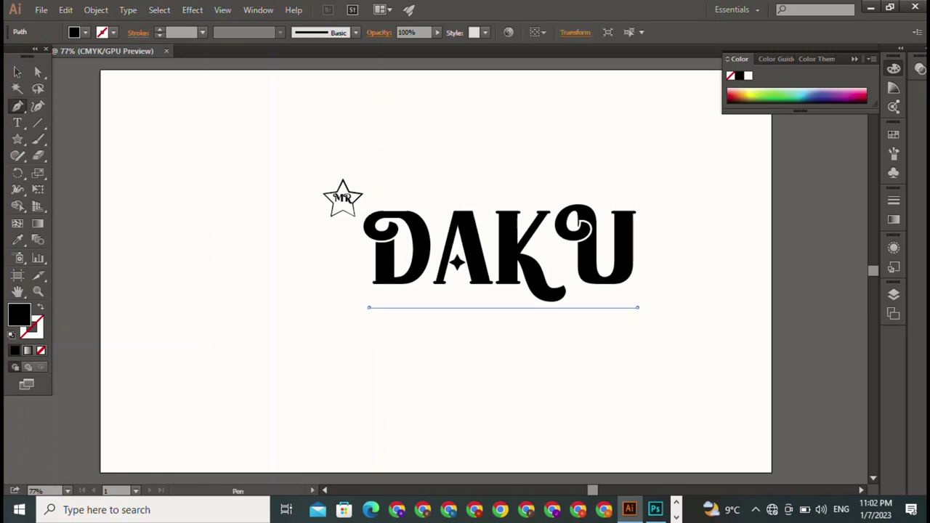
left_click(637, 308, "shift")
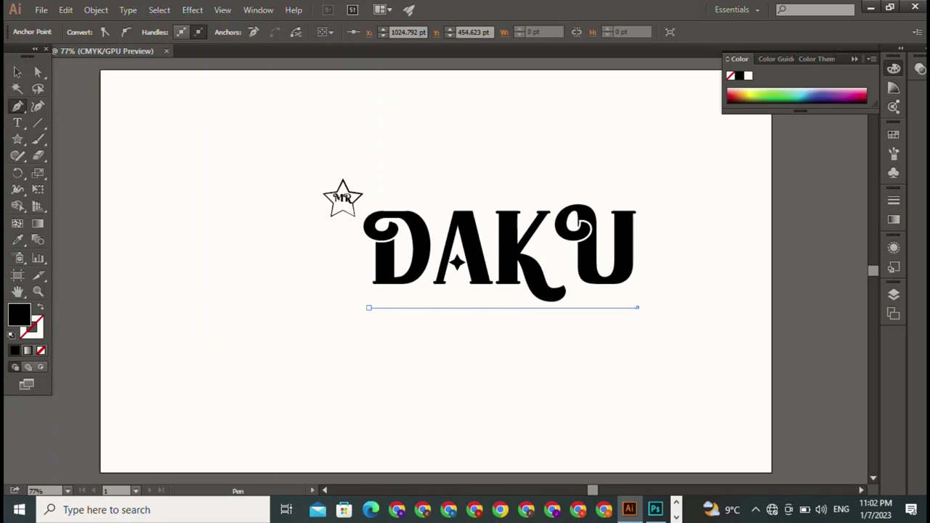
left_click(17, 72)
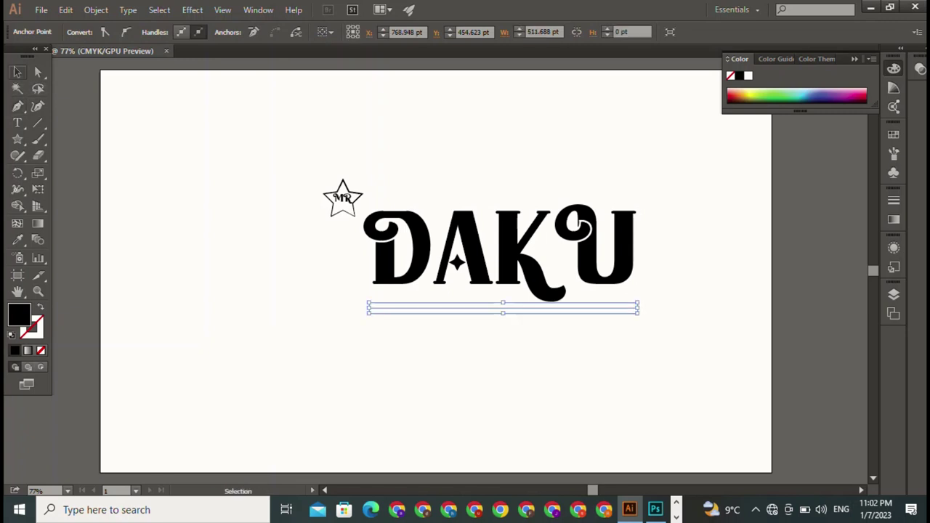
key("ctrl+shift+a")
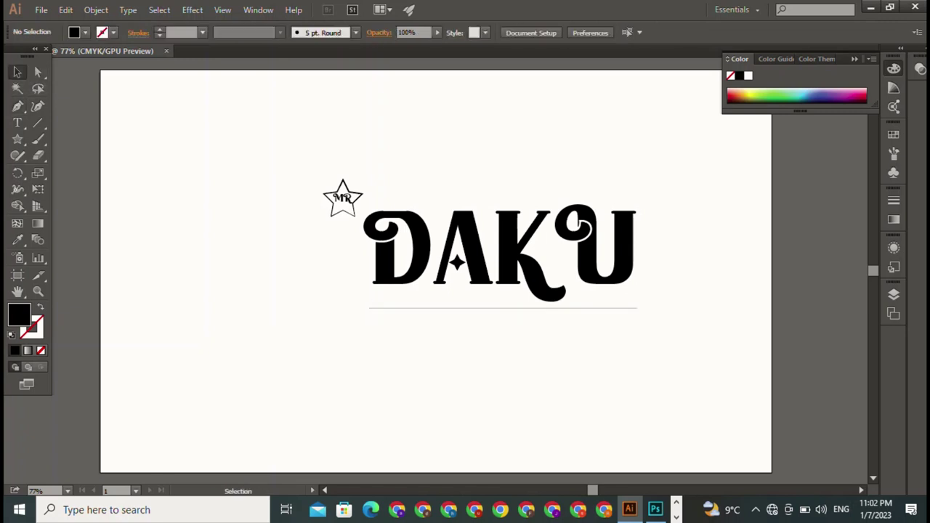
Give the underline no fill and a black stroke.
left_click(502, 247)
left_click(503, 307)
left_click(85, 32)
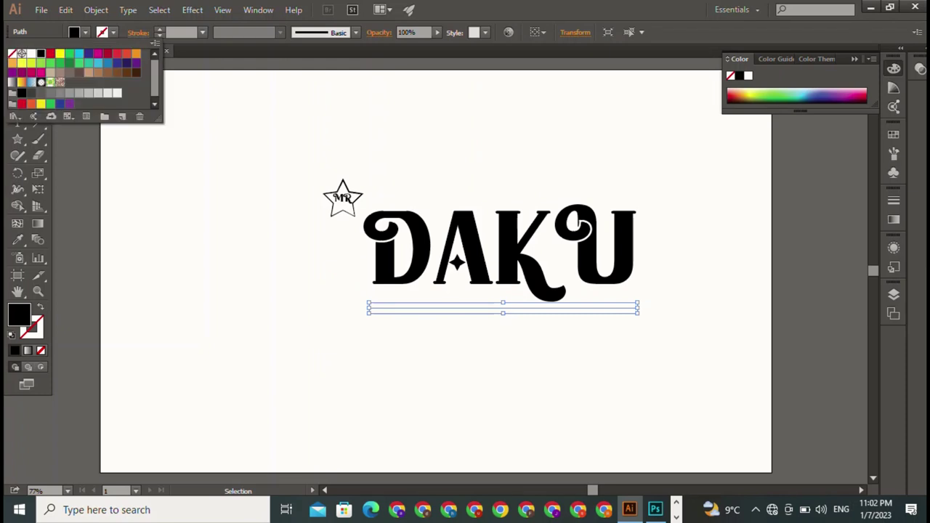
left_click(11, 53)
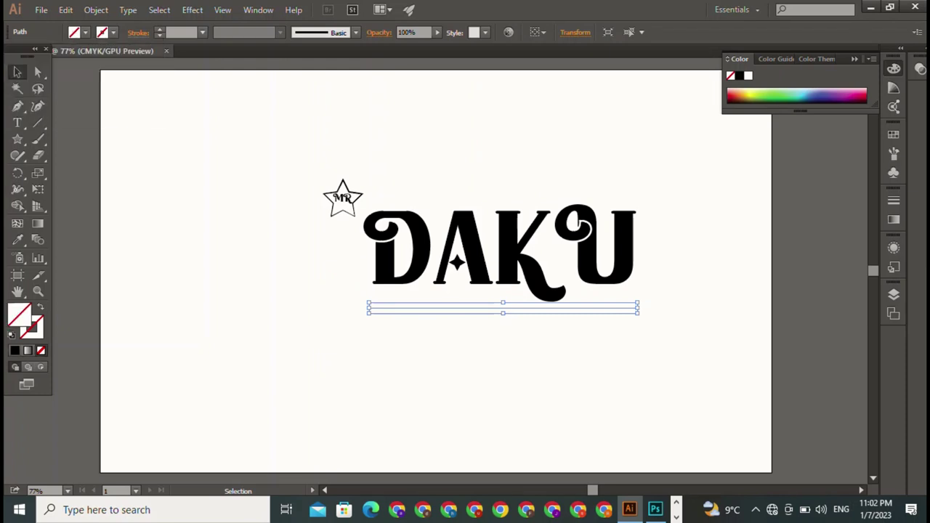
left_click(40, 53)
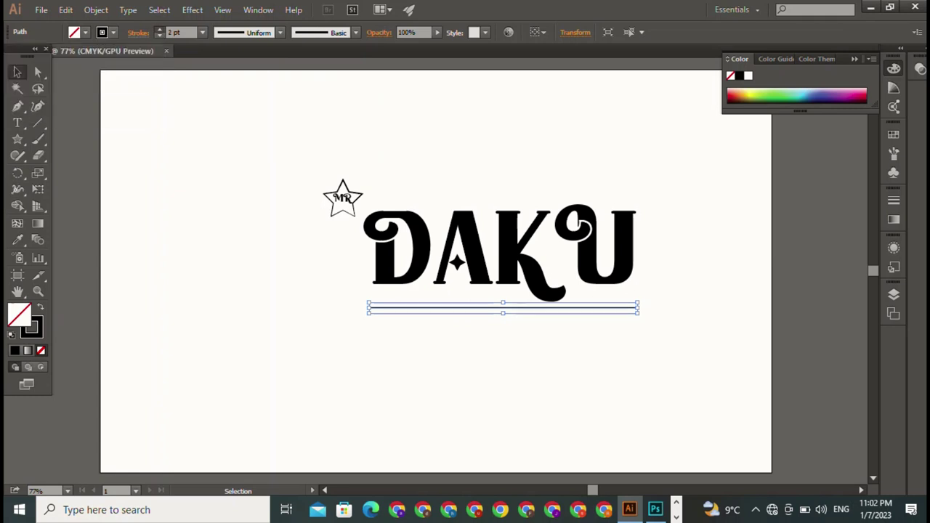
Apply the tapered Width Profile 3 to the underline beneath DAKU.
key("ctrl+shift+a")
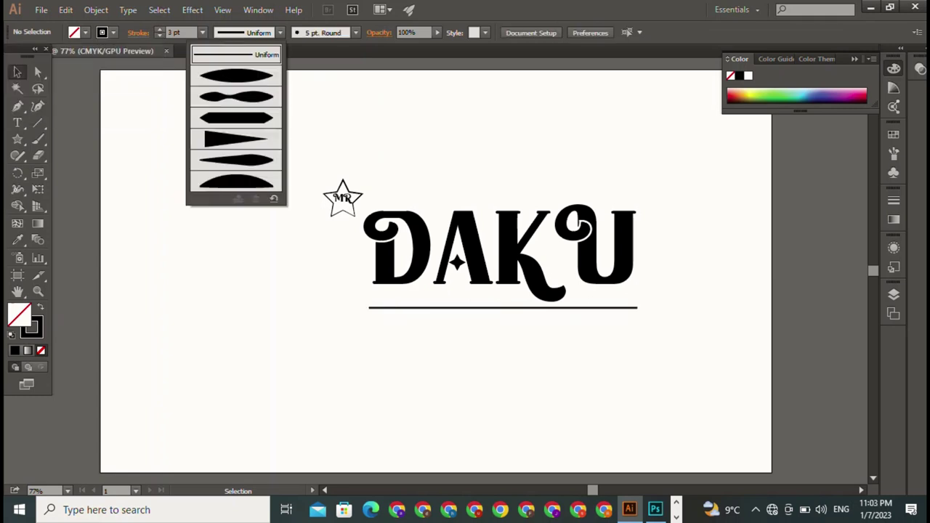
left_click(236, 117)
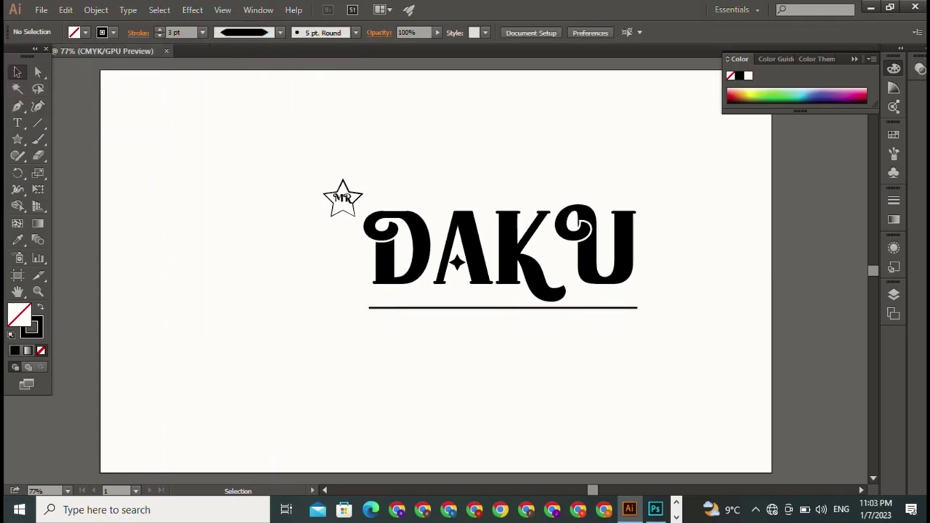
left_click(502, 247)
left_click(503, 308)
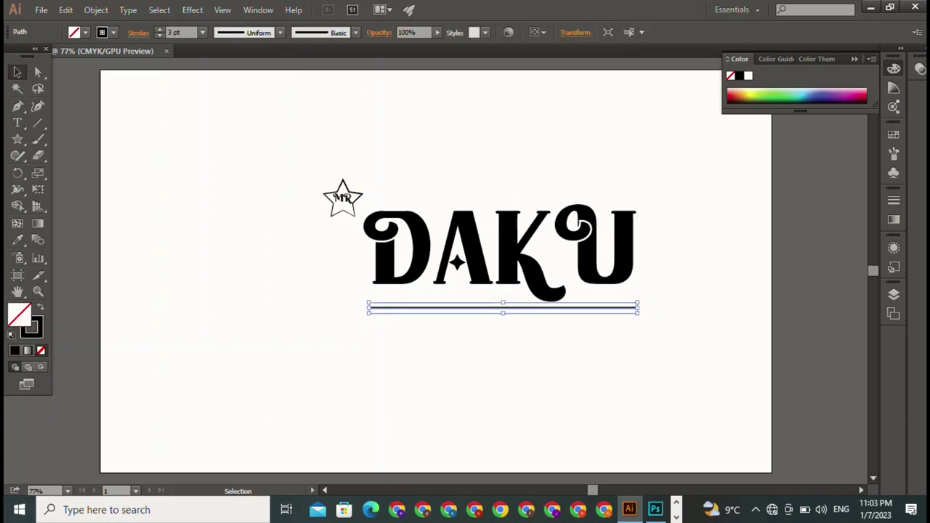
left_click(280, 32)
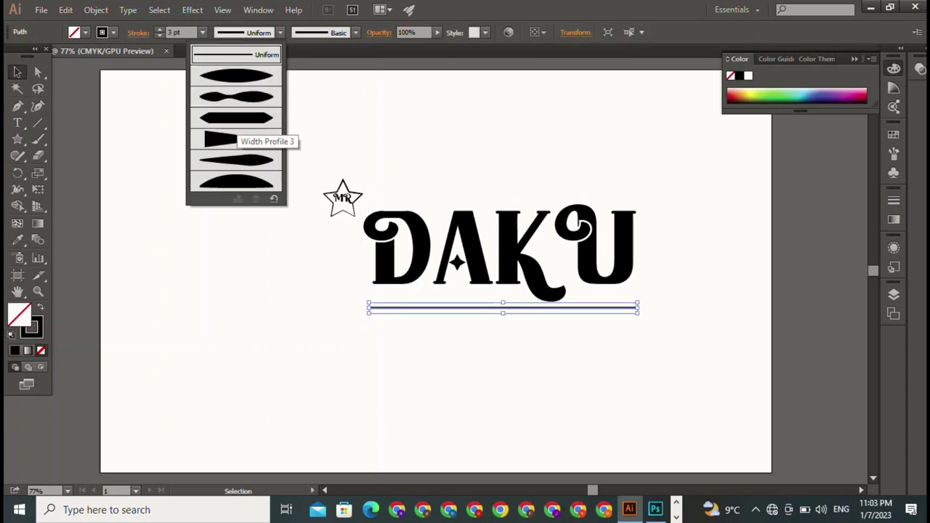
left_click(236, 118)
key("ctrl+shift+a")
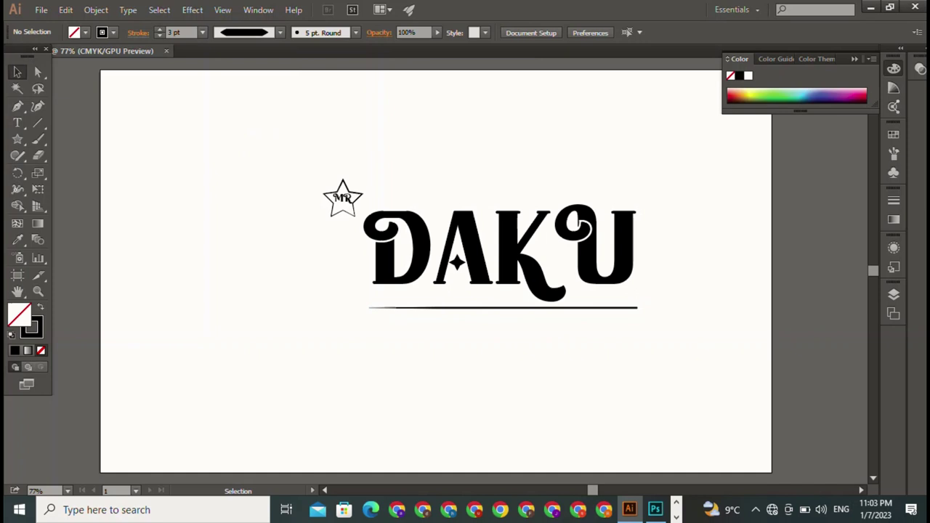
left_click(503, 308)
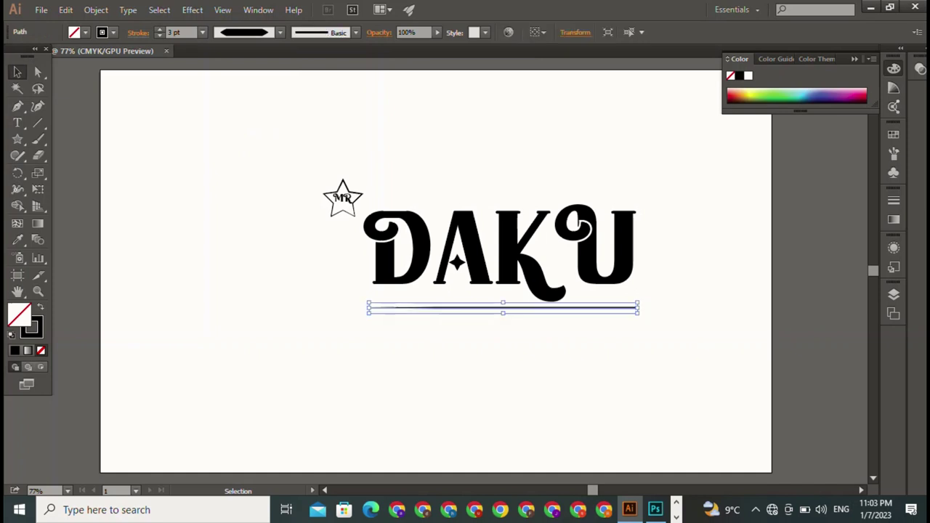
key("ctrl+shift+a")
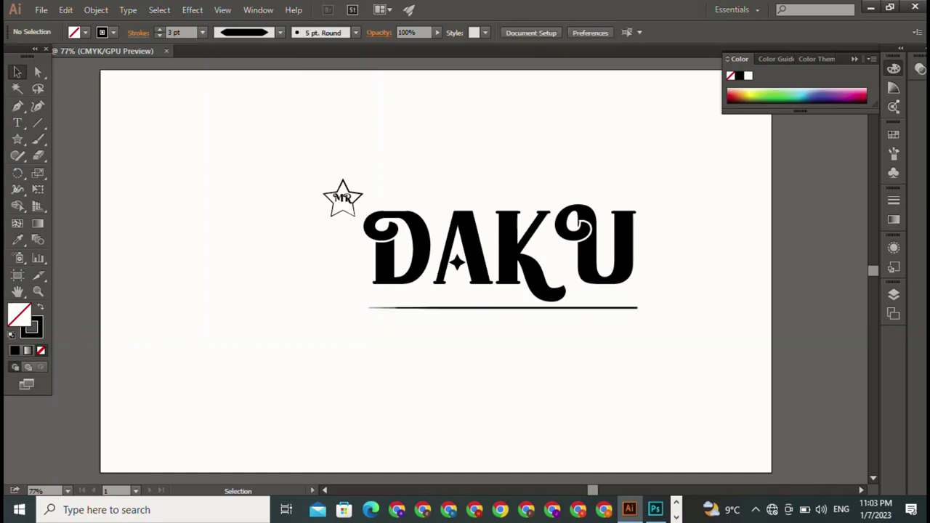
Add a small 12 pt STAR text object near the artboard's top-left corner.
key("t")
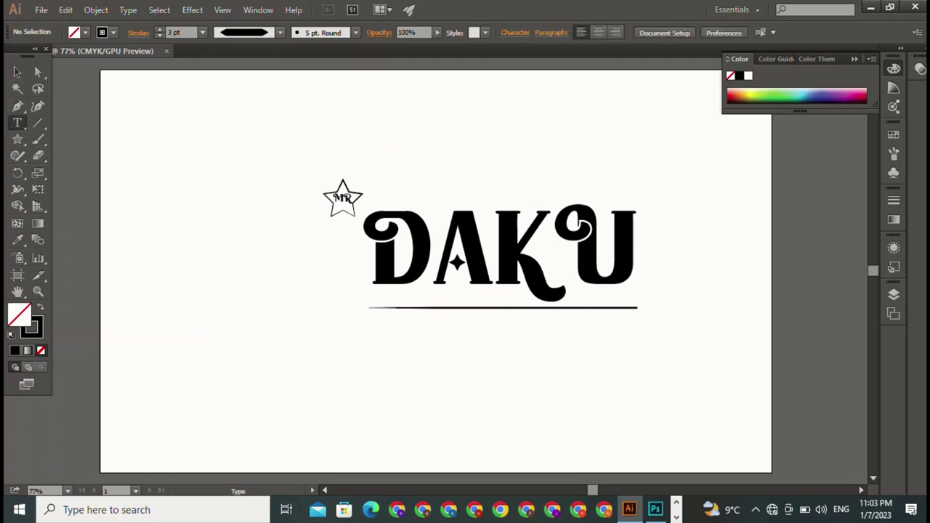
key("Escape")
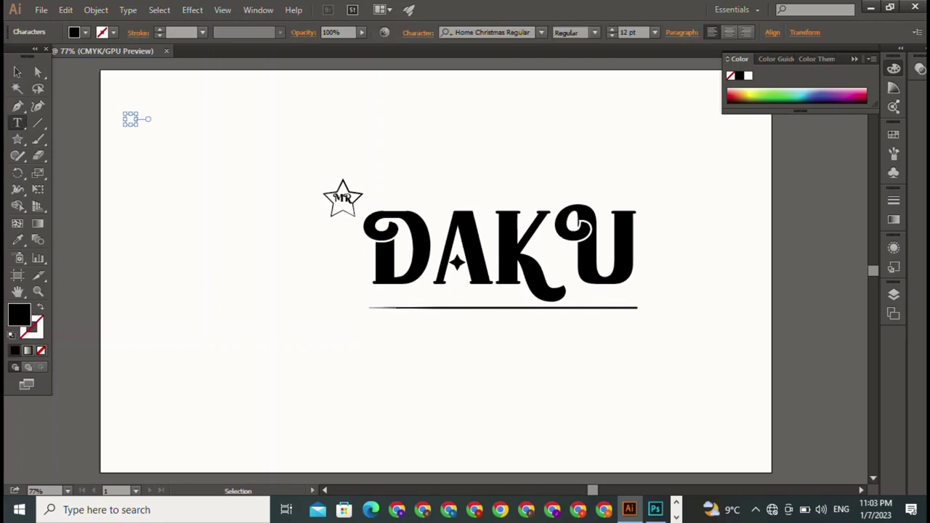
key("ctrl+s")
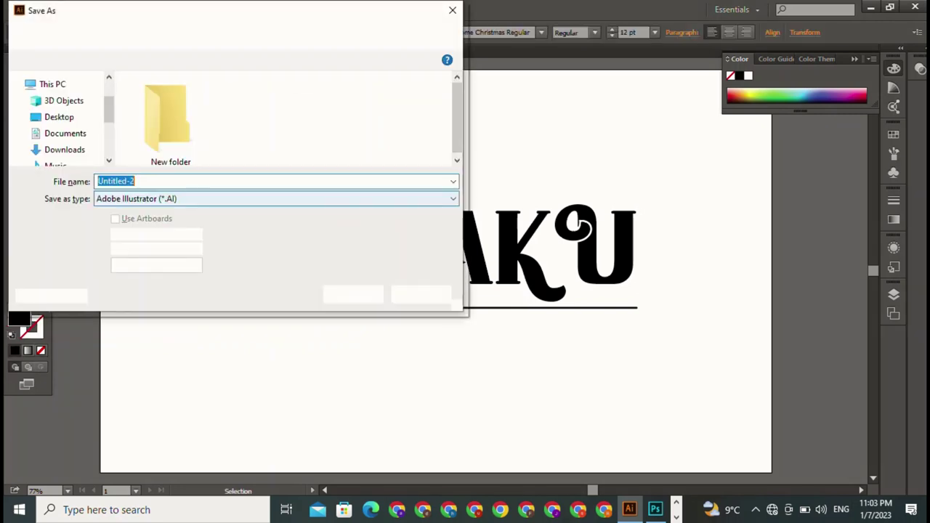
key("Escape")
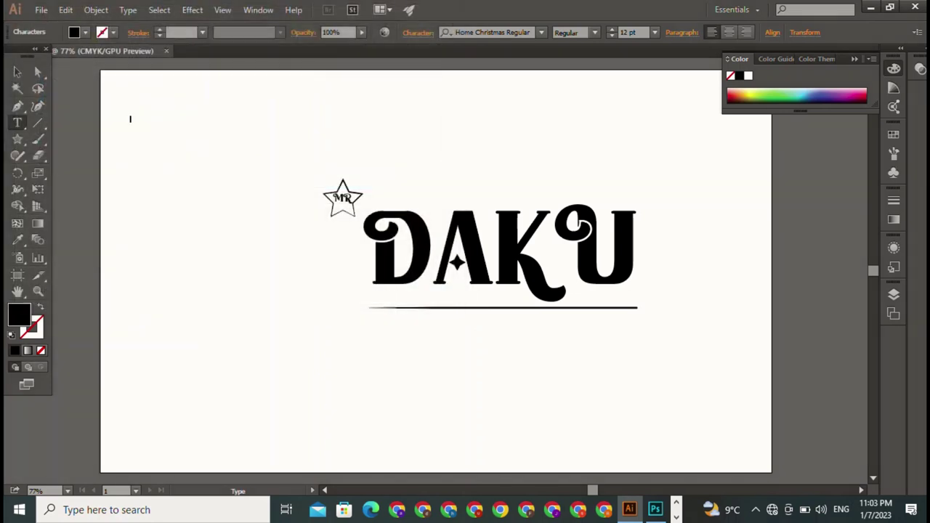
type("ar")
type("ar")
key("Escape")
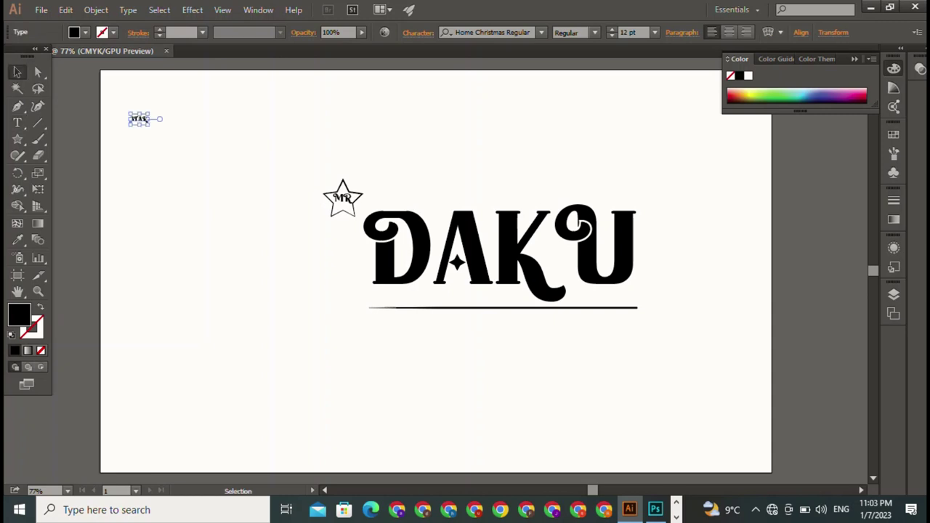
Set the STAR text to Informal Roman and enlarge it to 49.5 pt.
left_click(542, 32)
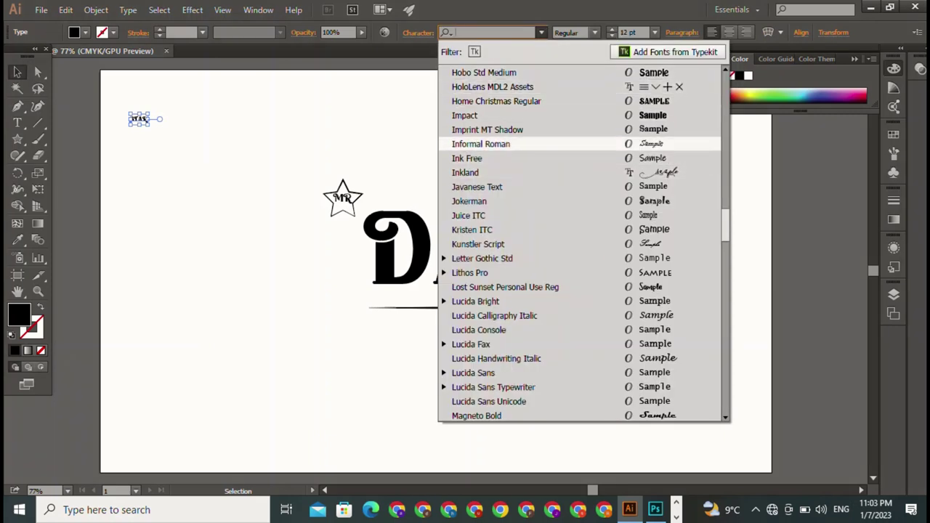
left_click(494, 143)
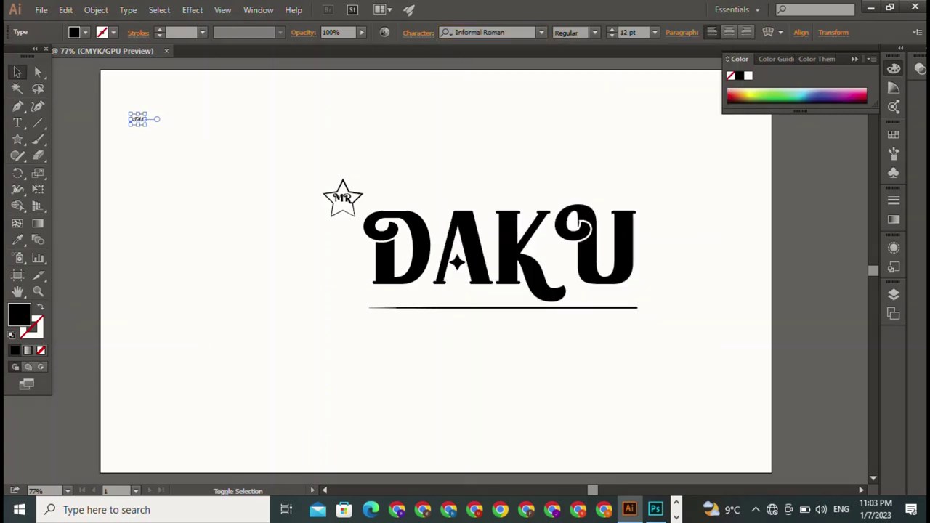
mouse_move(148, 126)
left_mouse_down()
mouse_move(192, 150)
mouse_move(290, 236)
mouse_move(506, 356)
left_mouse_up()
Browse the font list for another typeface for the STAR text.
left_click(541, 32)
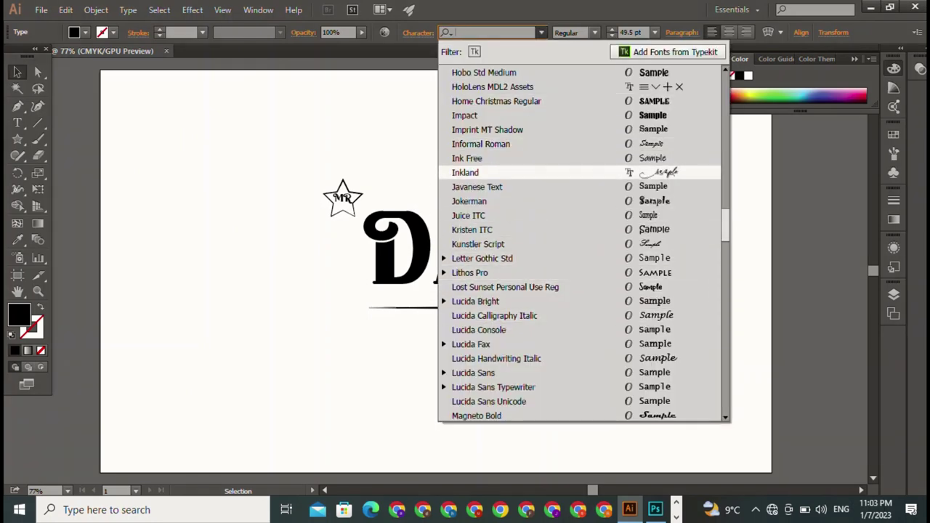
scroll(509, 196, "up", 1)
scroll(509, 196, "up", 4)
scroll(508, 211, "up", 1)
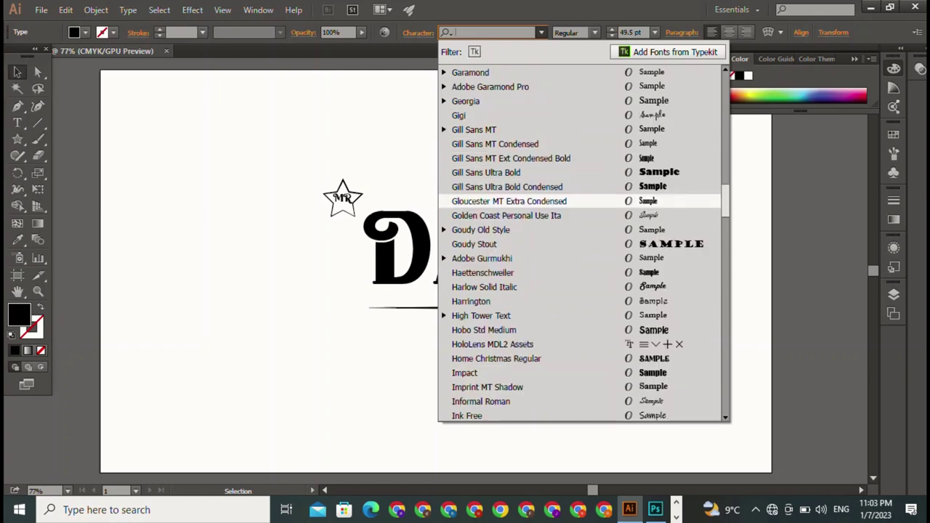
scroll(509, 211, "up", 6)
scroll(508, 211, "up", 2)
scroll(508, 215, "up", 4)
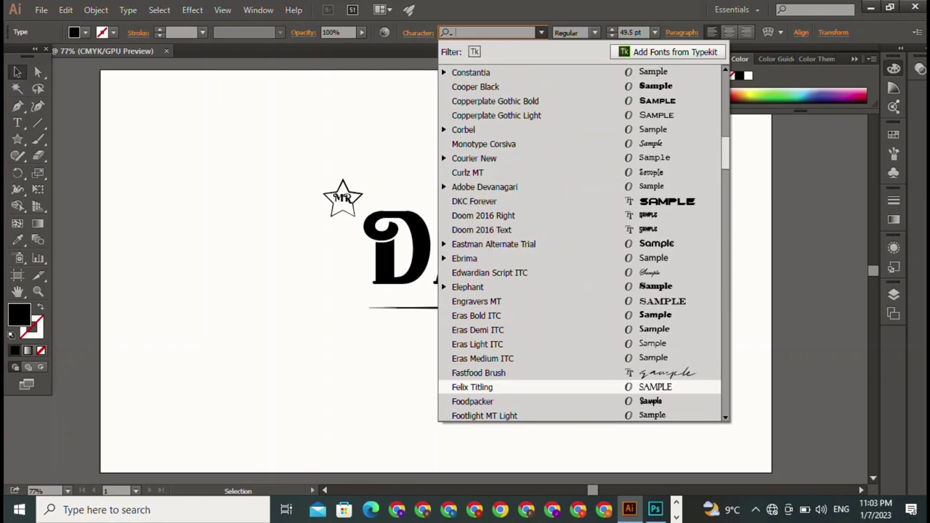
scroll(509, 215, "up", 1)
scroll(508, 215, "up", 3)
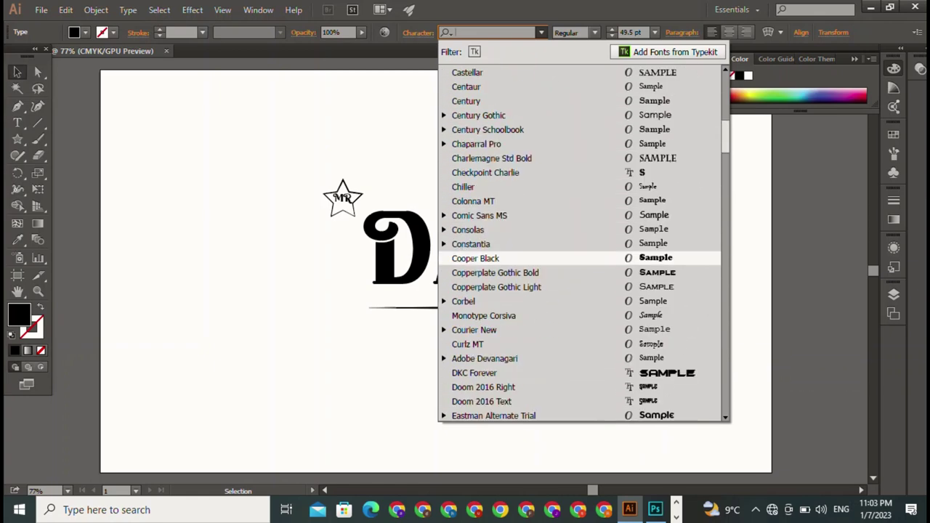
scroll(509, 247, "up", 4)
scroll(509, 247, "up", 2)
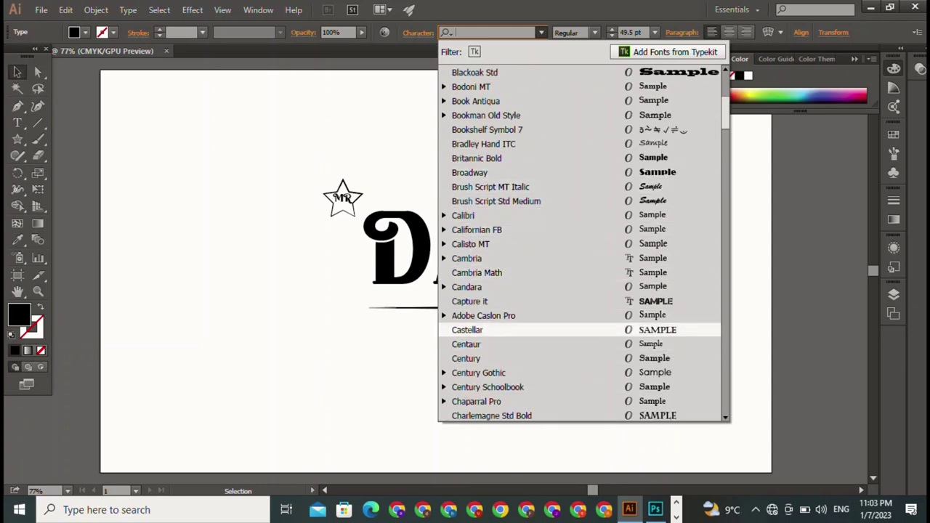
scroll(508, 247, "down", 10)
scroll(509, 247, "down", 10)
scroll(509, 247, "down", 10)
scroll(509, 248, "down", 10)
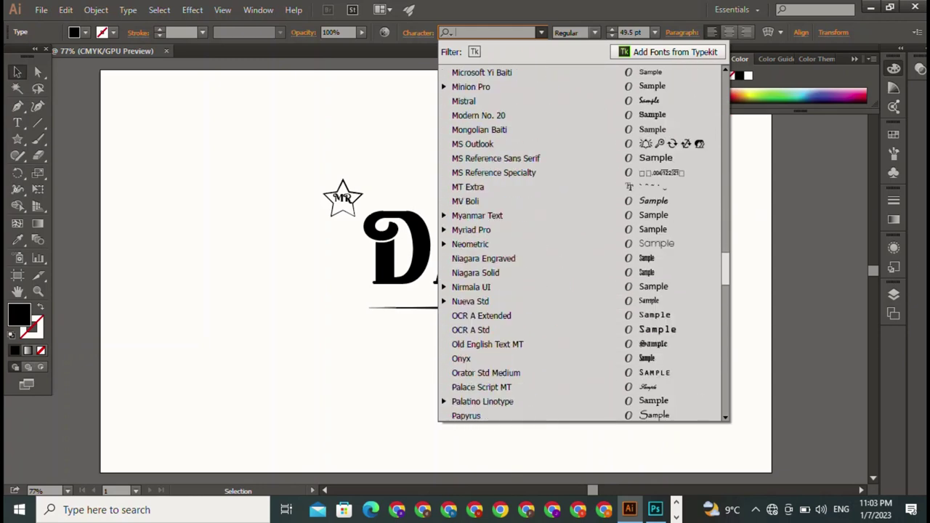
scroll(509, 247, "down", 4)
Set STAR to OCR A Extended with wider letter spacing, stretched taller beneath the underline.
left_click(486, 144)
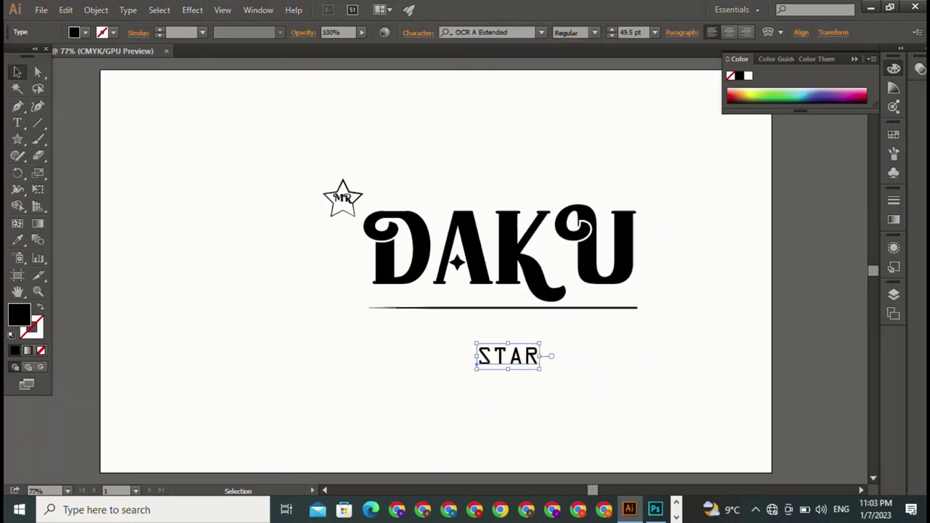
key("Down")
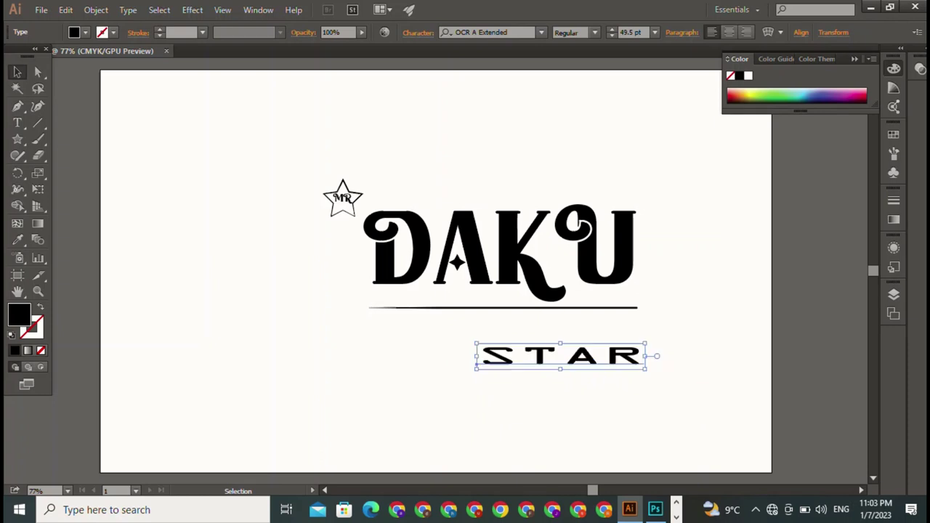
key("Down")
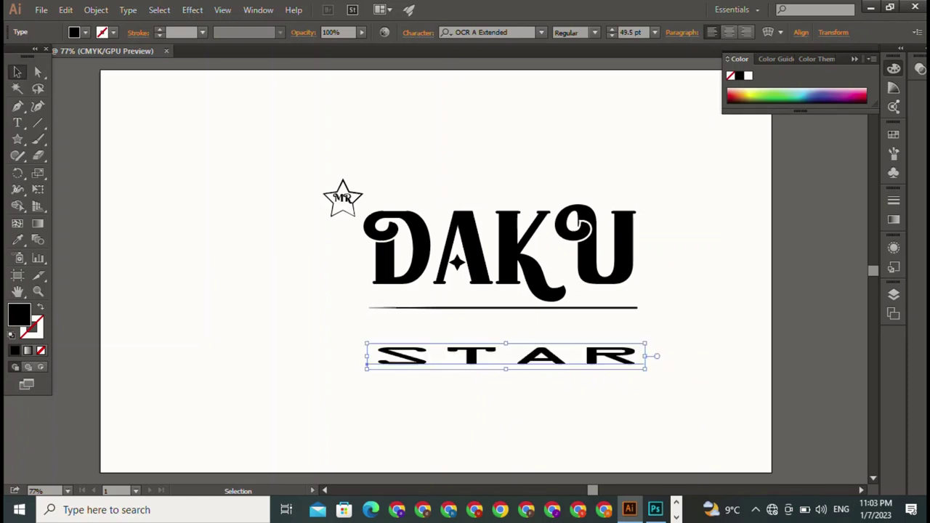
left_click_drag(506, 343, 506, 310)
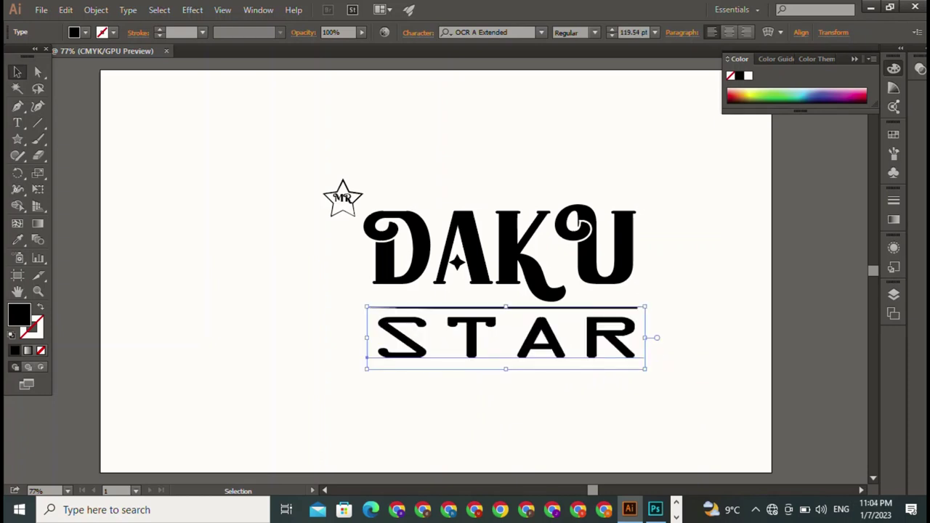
Resize STAR to span DAKU's full underline width at 62.64 pt full height.
left_click(509, 421)
left_click(506, 338)
left_click_drag(645, 369, 407, 316)
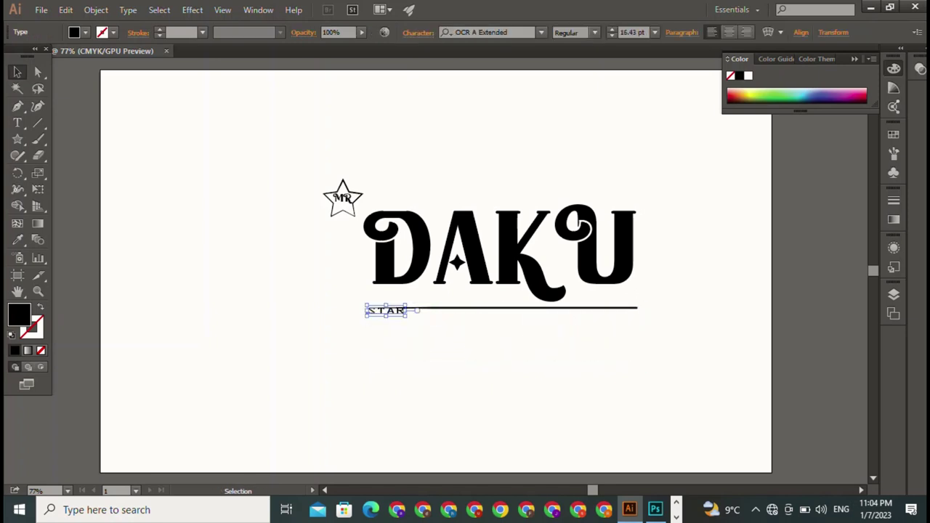
left_click_drag(407, 311, 643, 311)
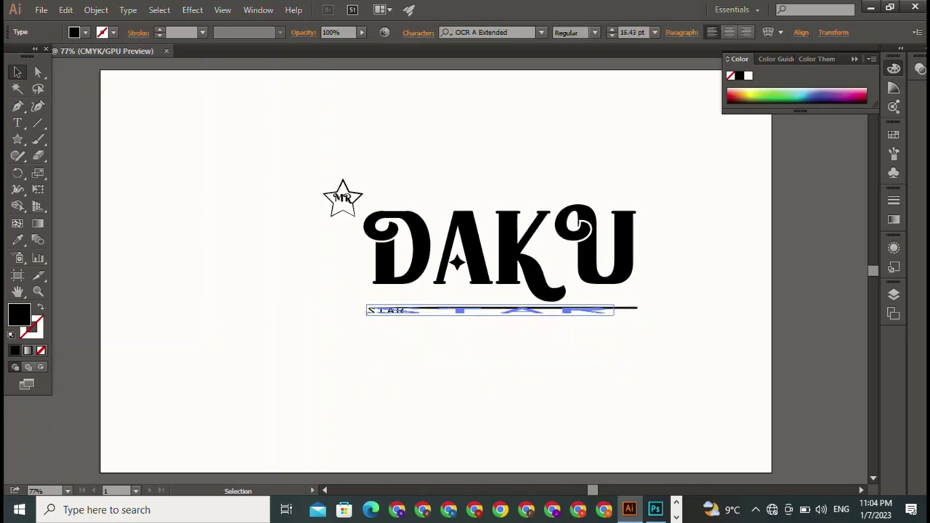
left_click_drag(504, 317, 504, 339)
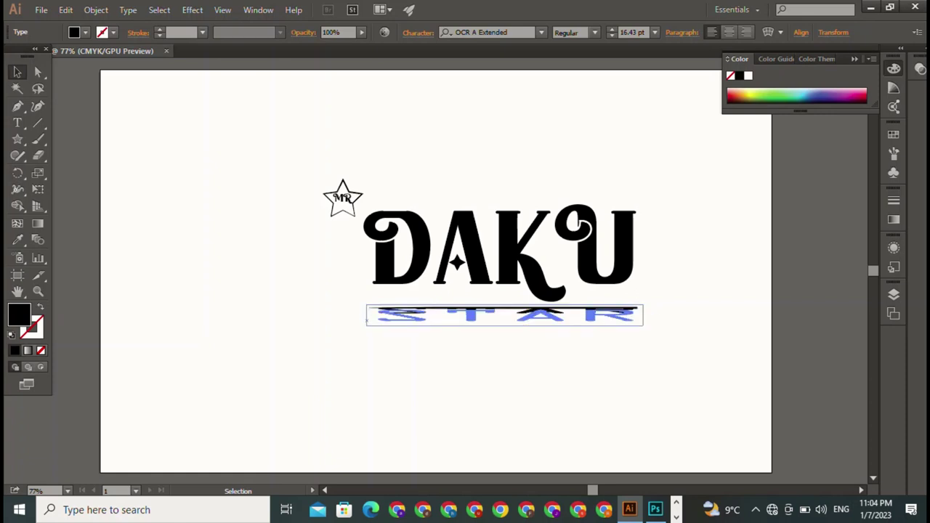
Insert spaces after the S and between T and A in STAR.
key("t")
double_click(504, 326)
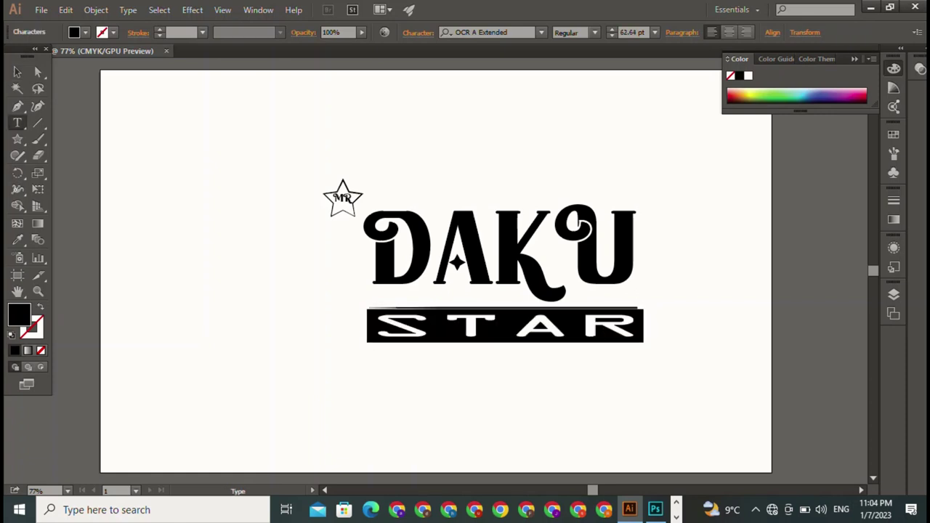
left_click(447, 326)
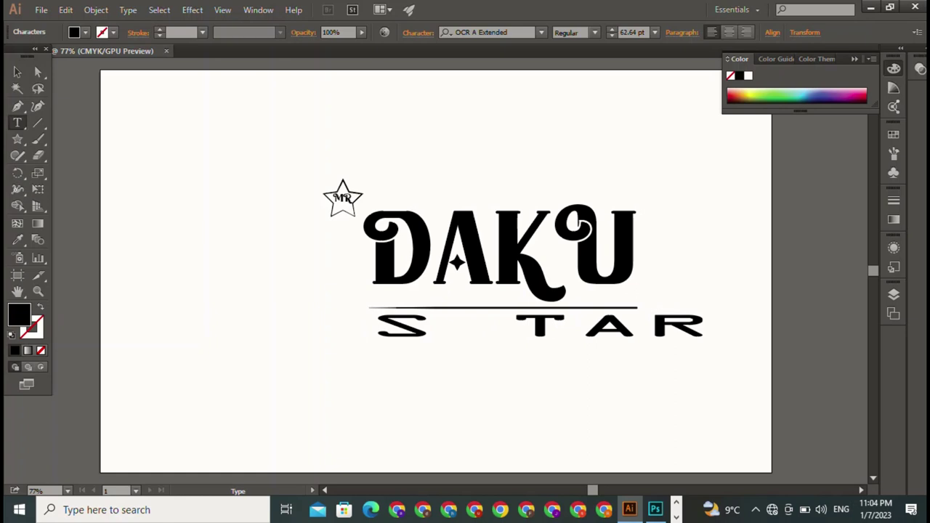
left_click(574, 326)
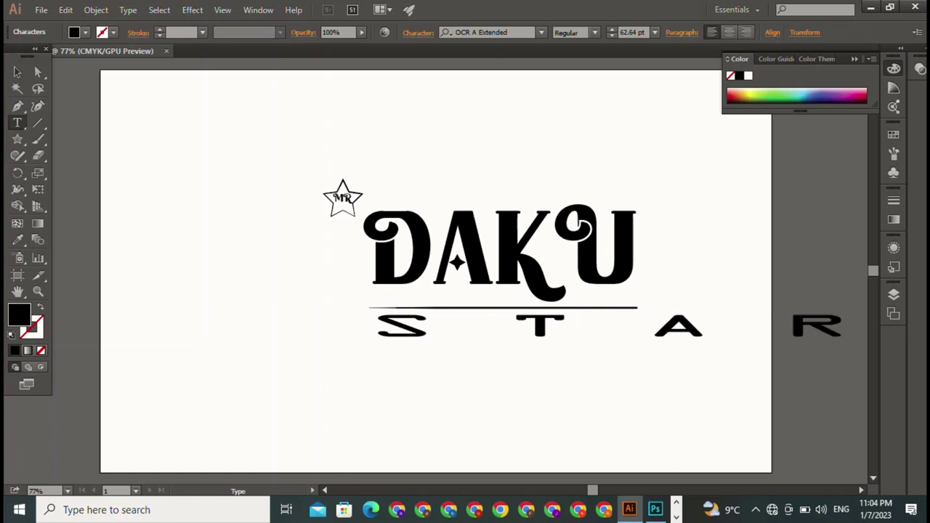
key("Escape")
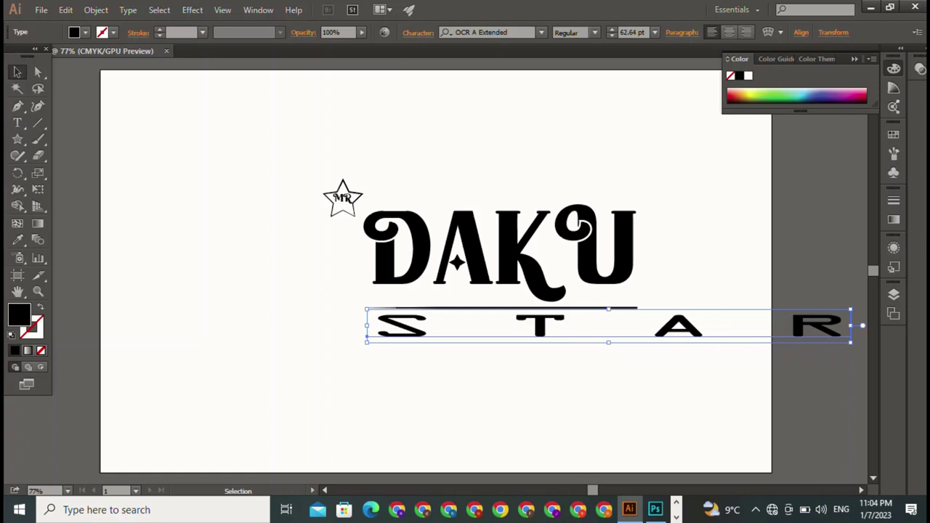
Scale STAR narrower and shorter to 37.15 pt, tucked just under the underline.
left_click_drag(851, 325, 686, 326)
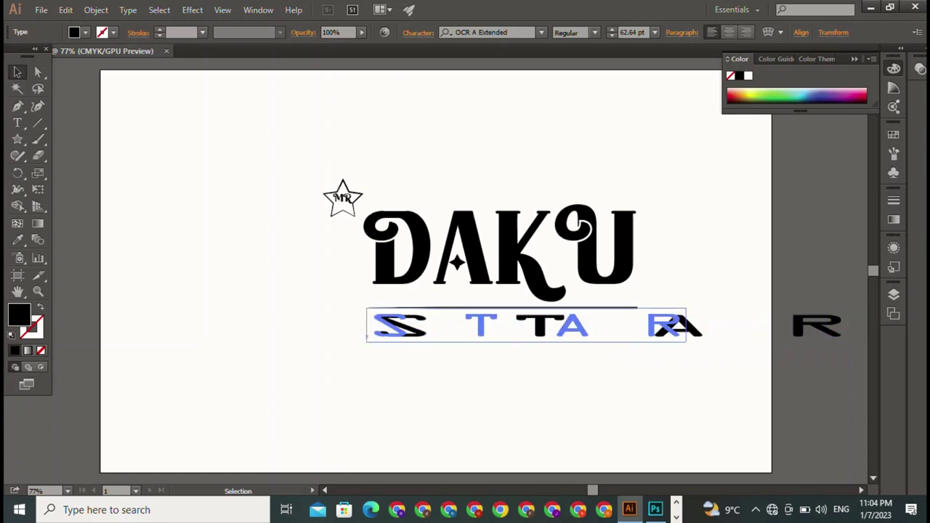
left_click_drag(686, 325, 633, 326)
key("ctrl+shift+a")
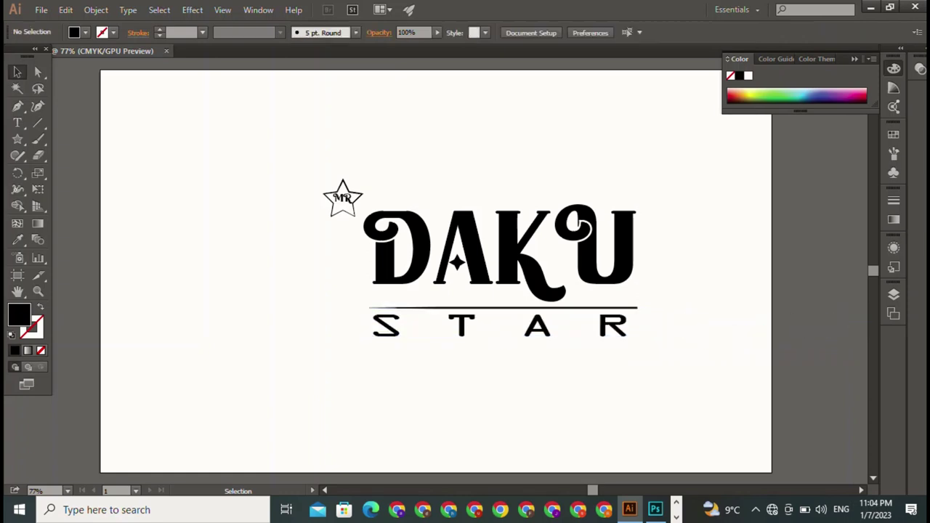
left_click(465, 326)
left_click_drag(373, 325, 376, 326)
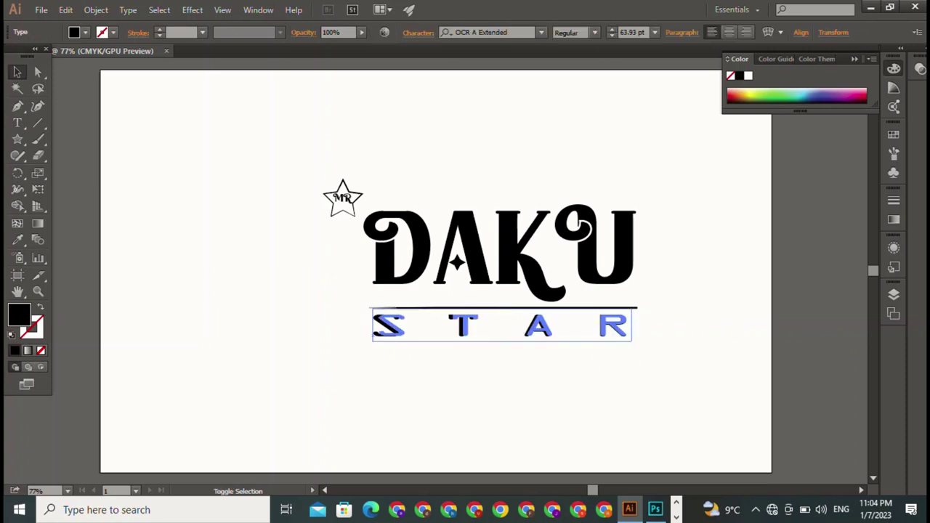
left_click_drag(503, 342, 504, 329)
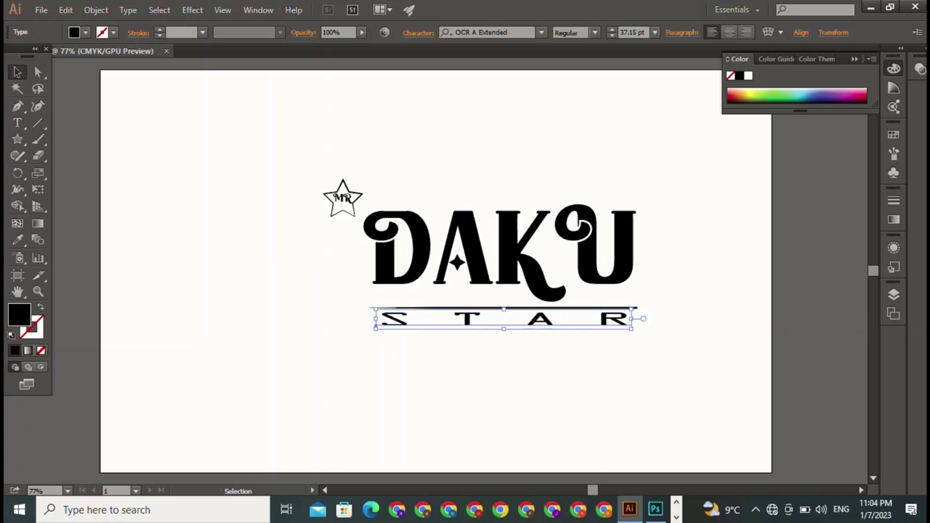
key("ctrl+shift+a")
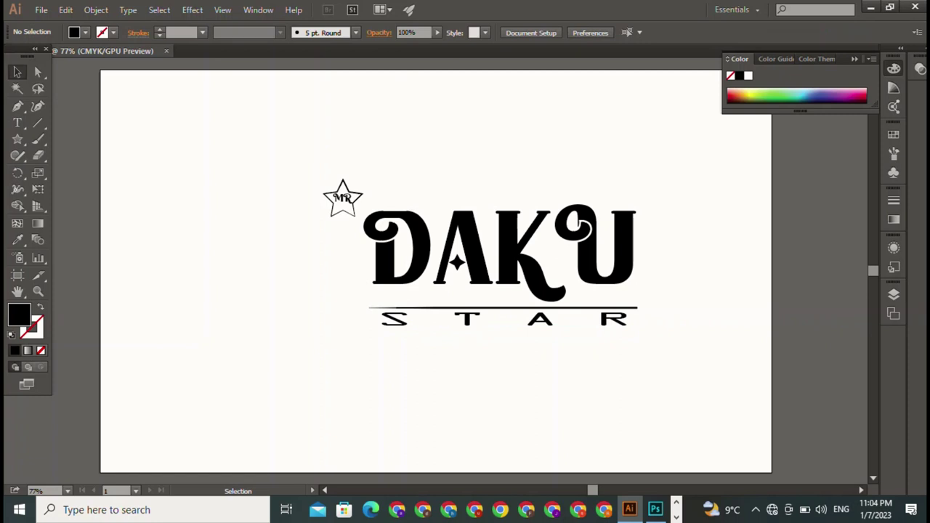
left_click(503, 320)
Add a space before the R, then fit STAR to the underline's width and left edge.
double_click(596, 320)
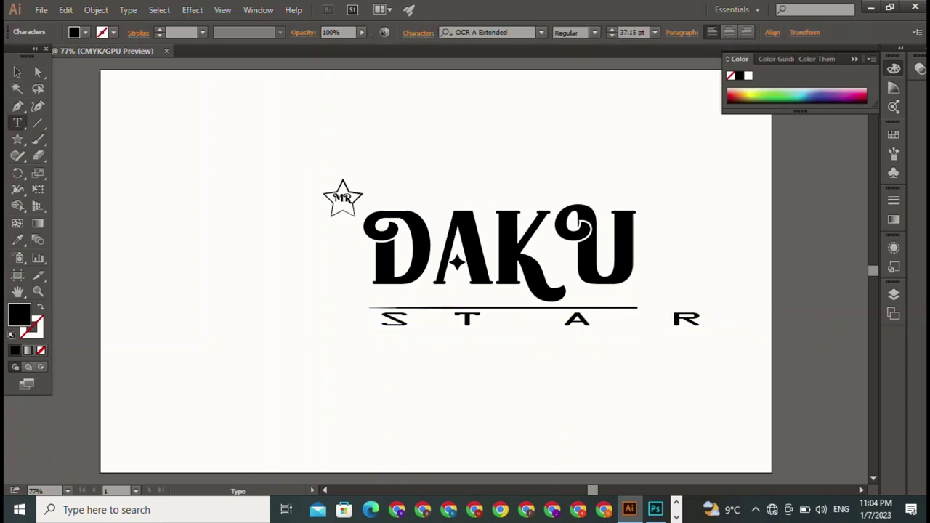
key("Escape")
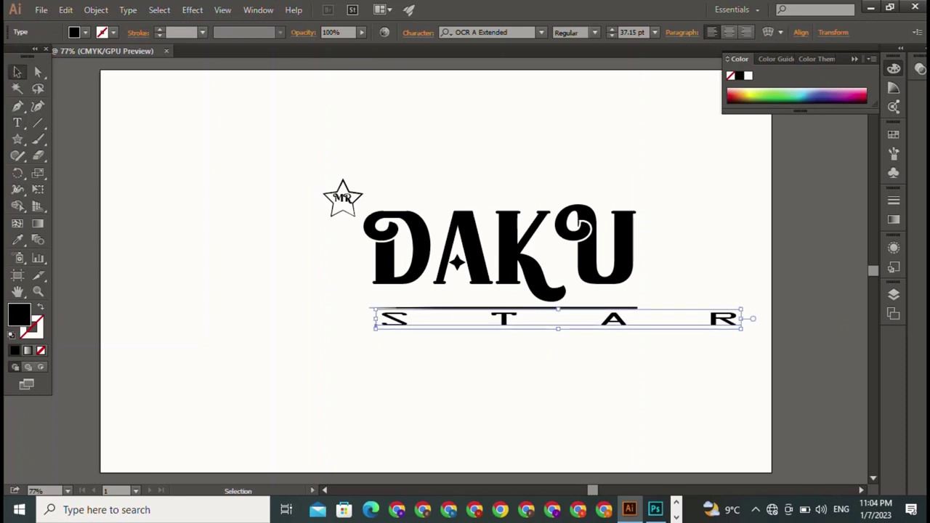
left_click_drag(742, 318, 638, 320)
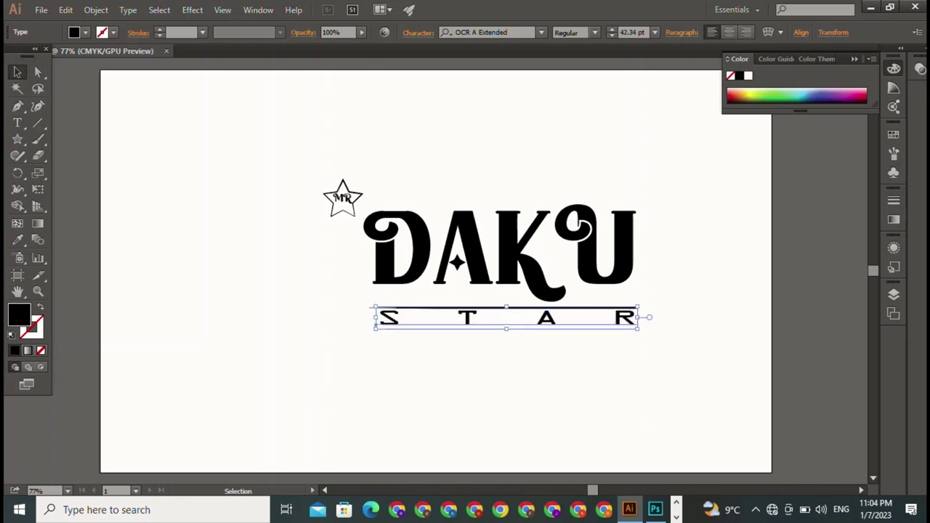
left_click_drag(375, 318, 369, 318)
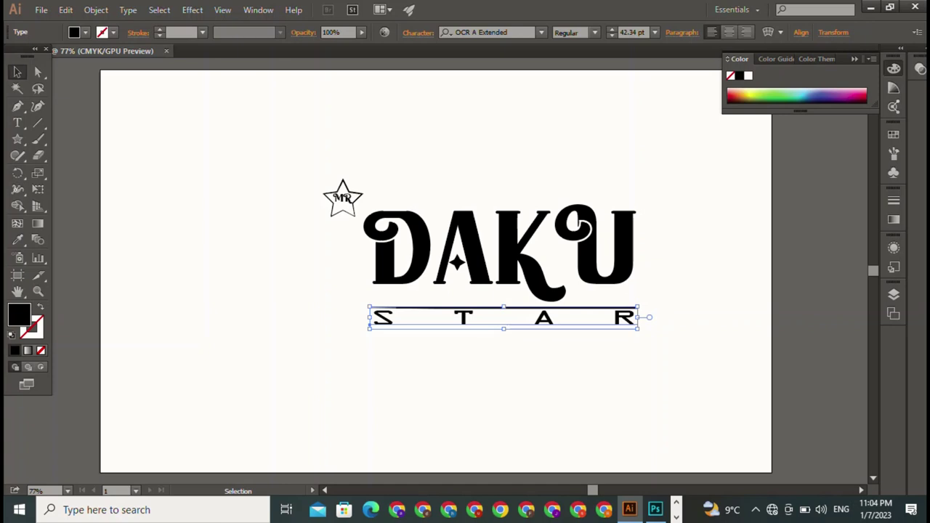
left_click_drag(503, 329, 505, 315)
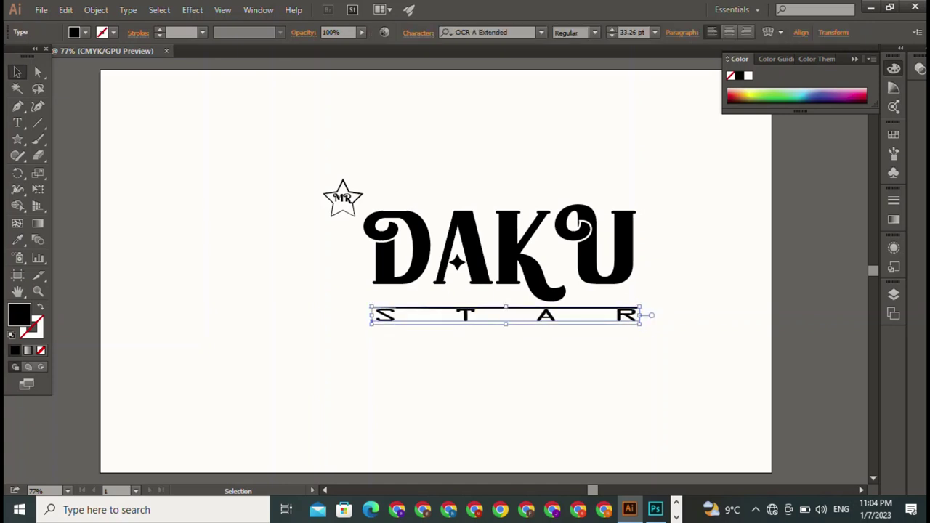
Add more space before the R and narrow STAR back to the underline's width.
double_click(505, 315)
left_click(618, 314)
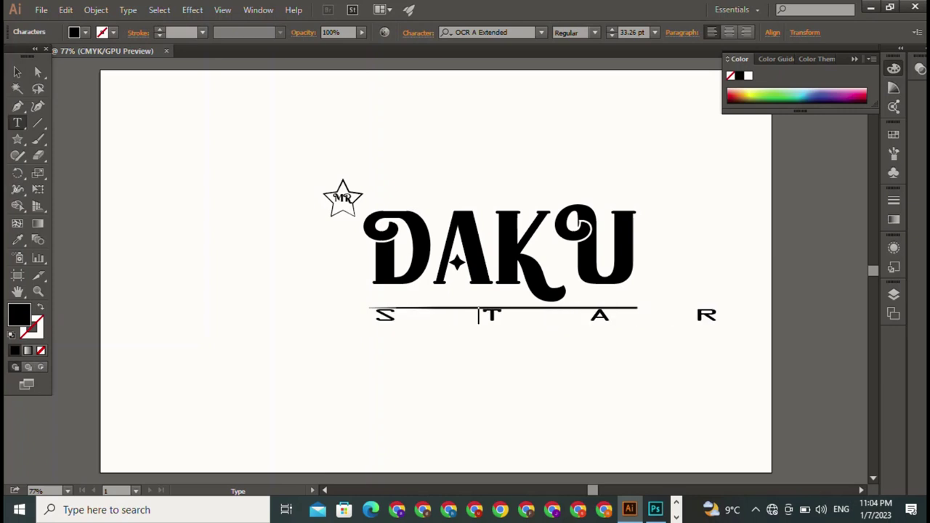
key("Escape")
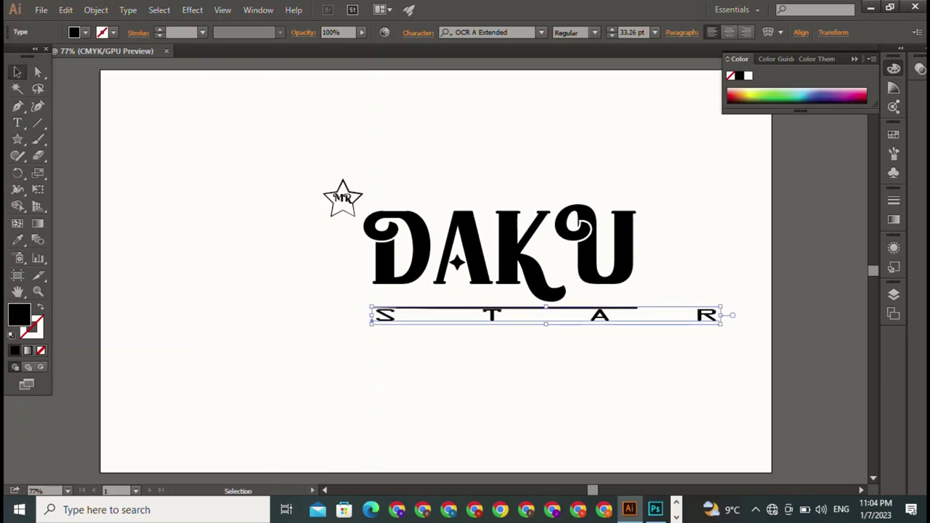
left_click_drag(719, 314, 638, 314)
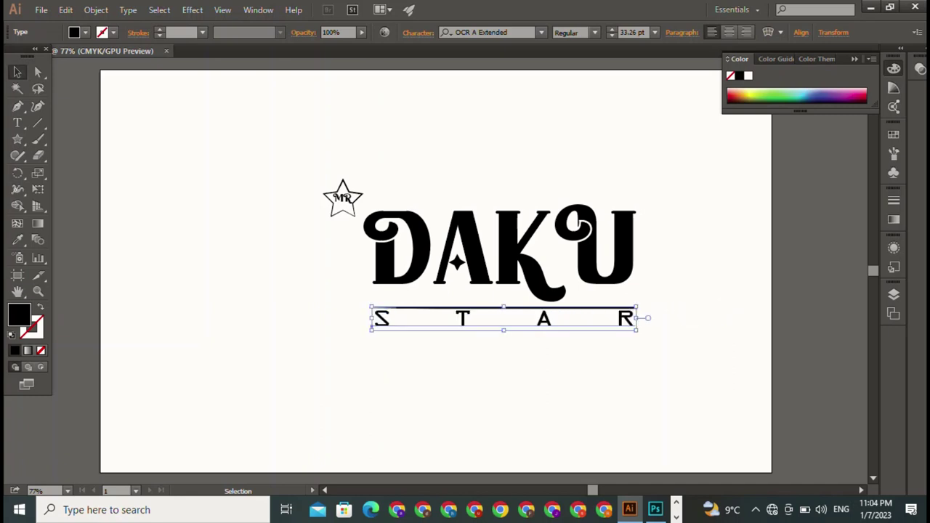
left_click_drag(504, 323, 504, 322)
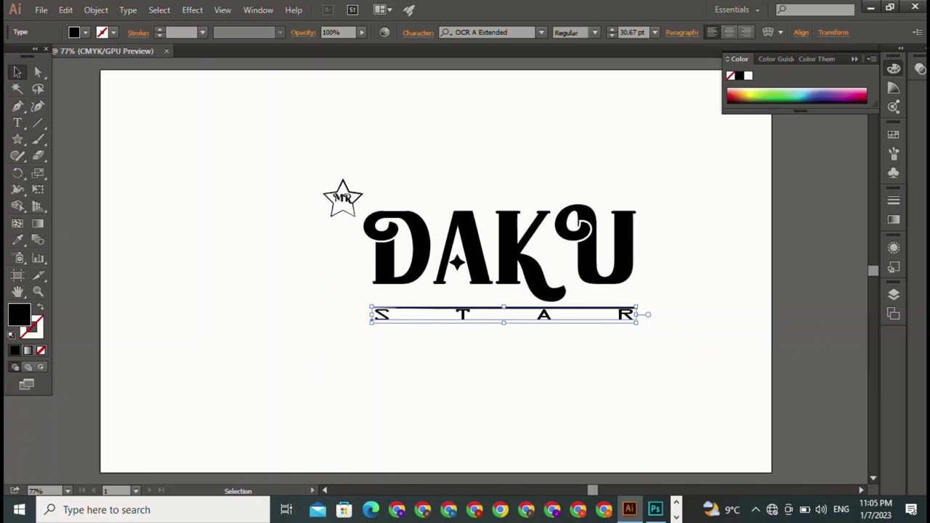
Add another space after S, fit STAR at 30.67 pt to the underline, and lower it slightly.
double_click(616, 315)
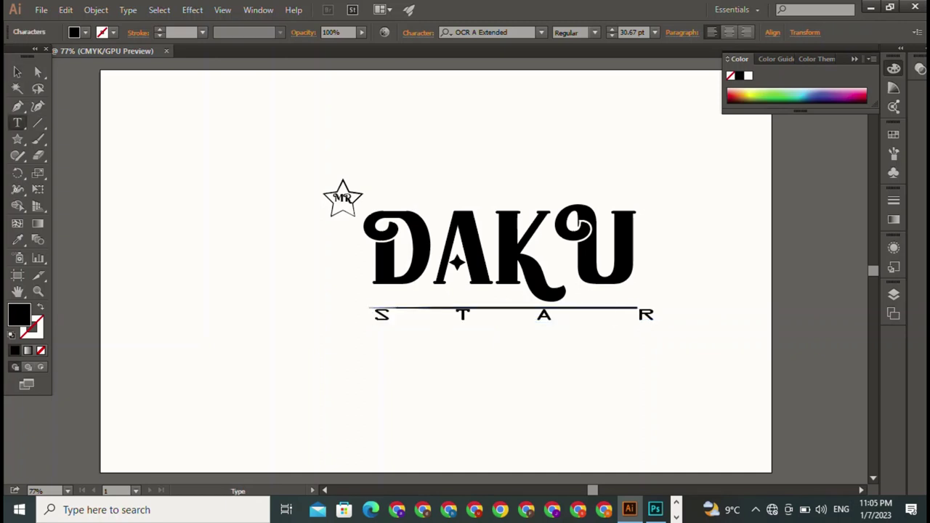
left_click(412, 315)
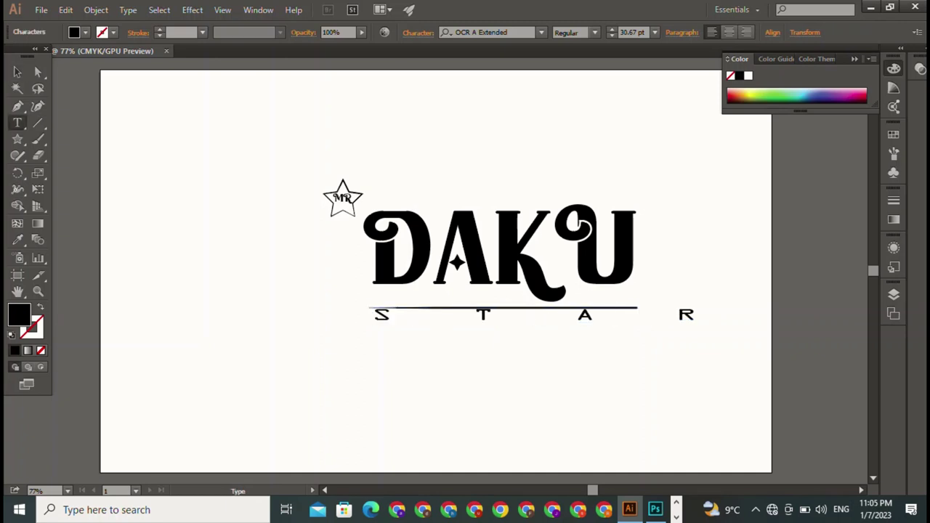
key("Escape")
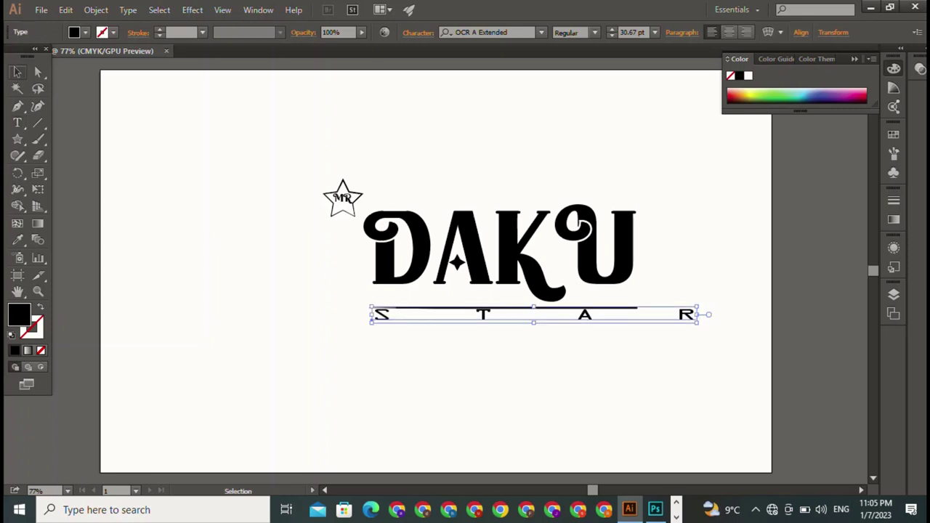
left_click_drag(698, 315, 639, 314)
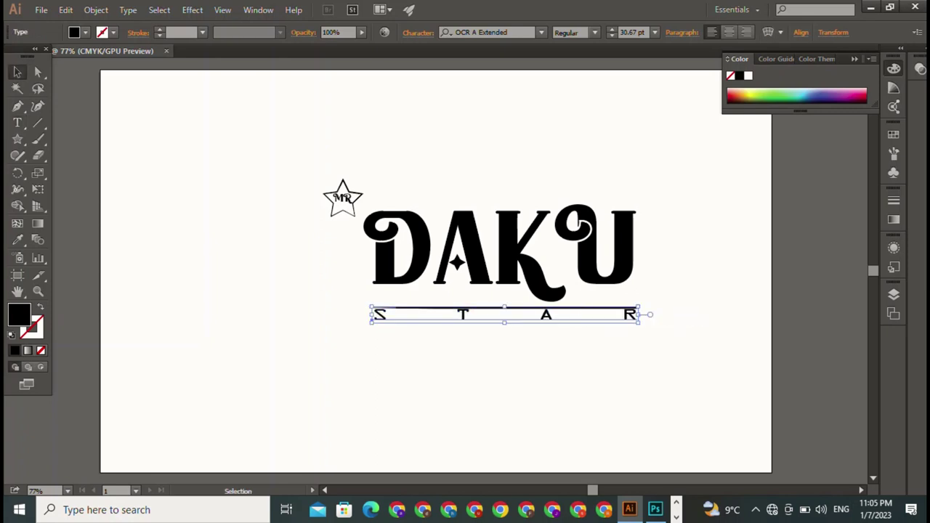
key("ctrl+shift+a")
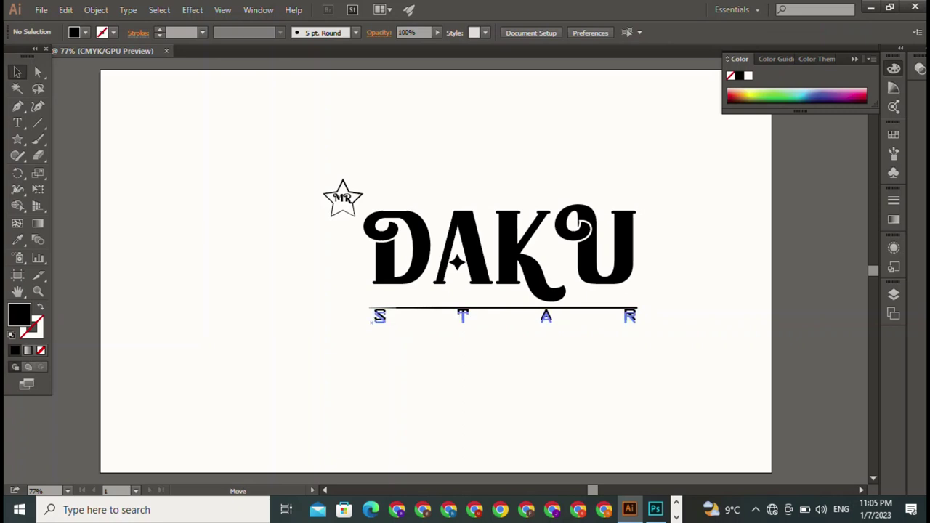
left_click_drag(505, 315, 505, 318)
key("ctrl+shift+a")
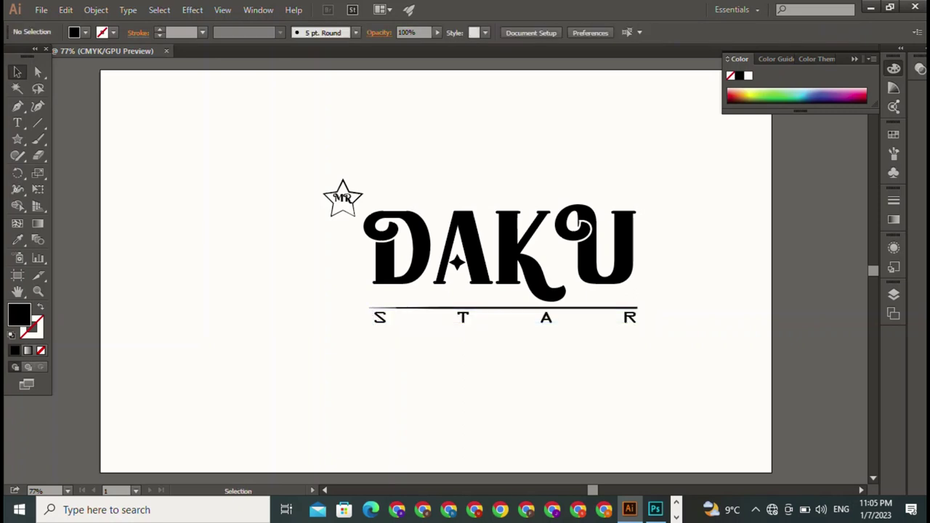